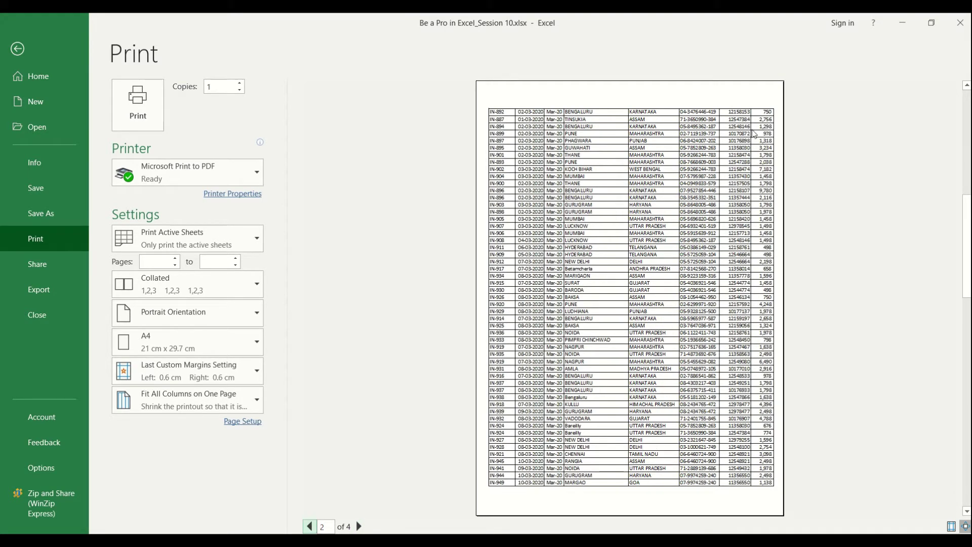
# Compare the first and second pages in the print preview for column headings, and return to the sheet
pyautogui.click(310, 527)
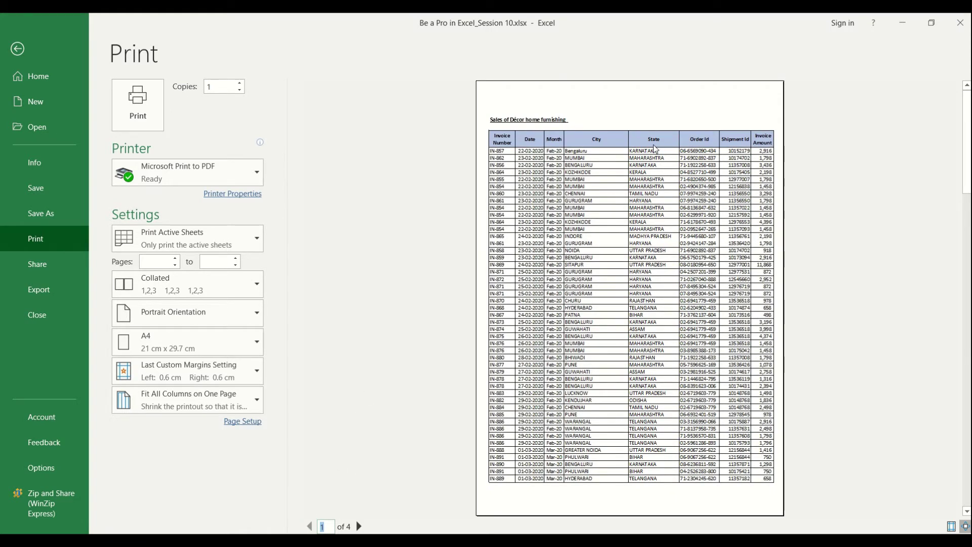
pyautogui.click(360, 528)
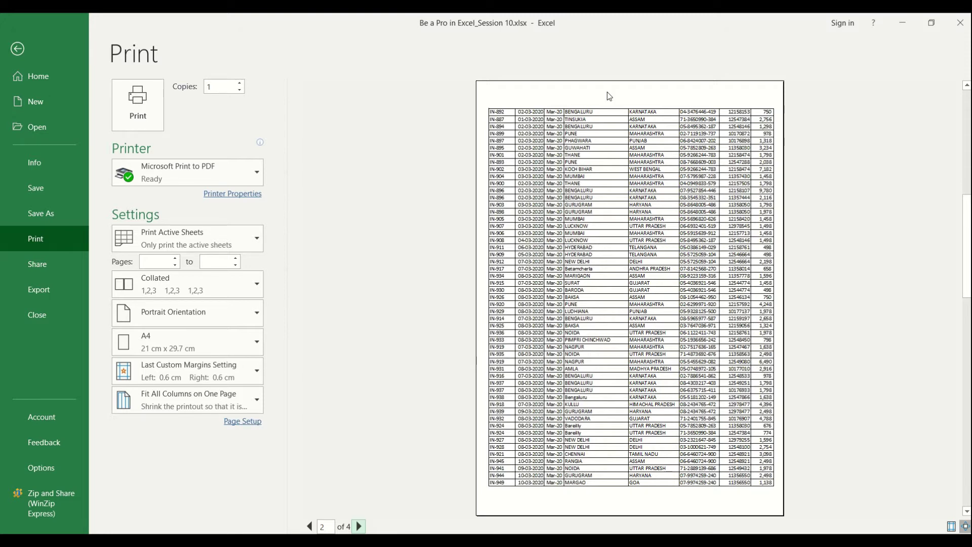
pyautogui.click(310, 526)
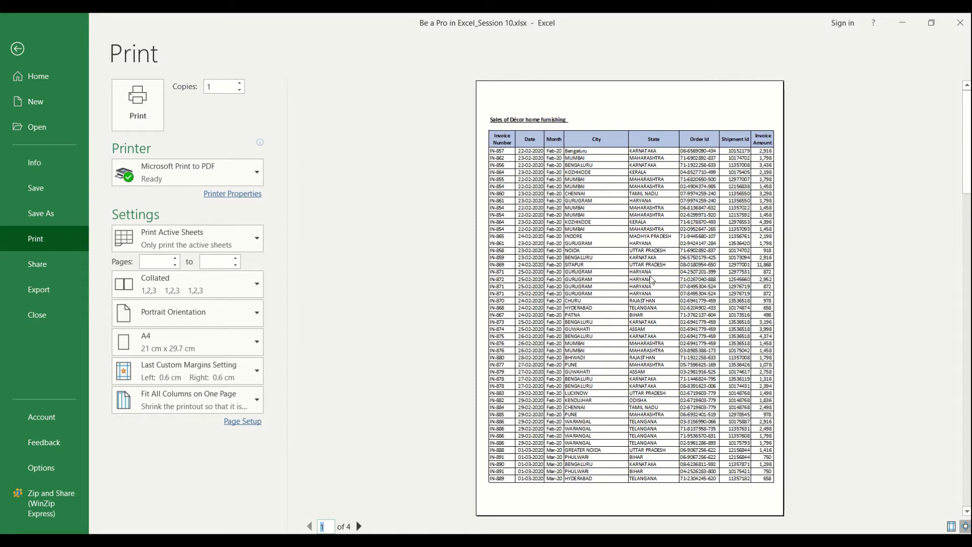
pyautogui.press('Escape')
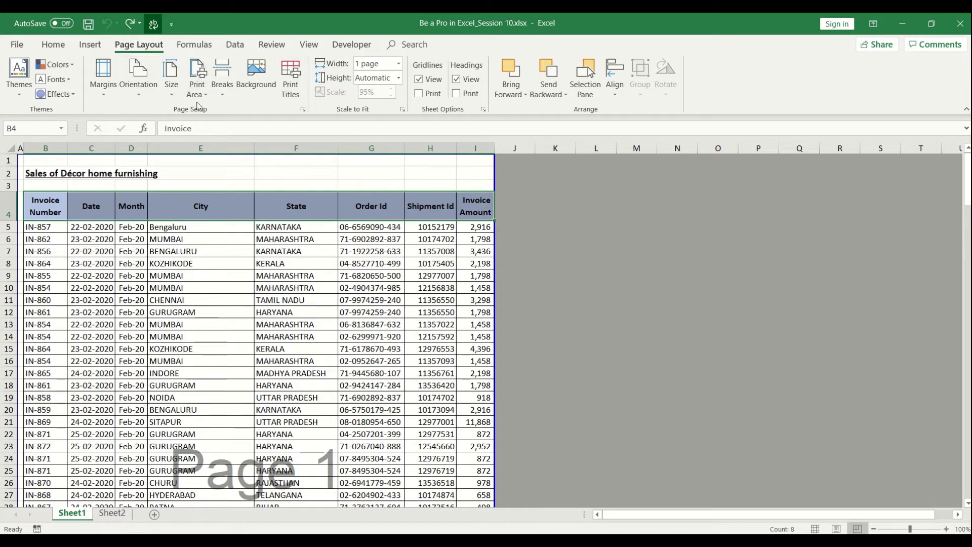
# Set row 4 as the row to repeat at the top of every printed page and open the print preview
pyautogui.click(286, 85)
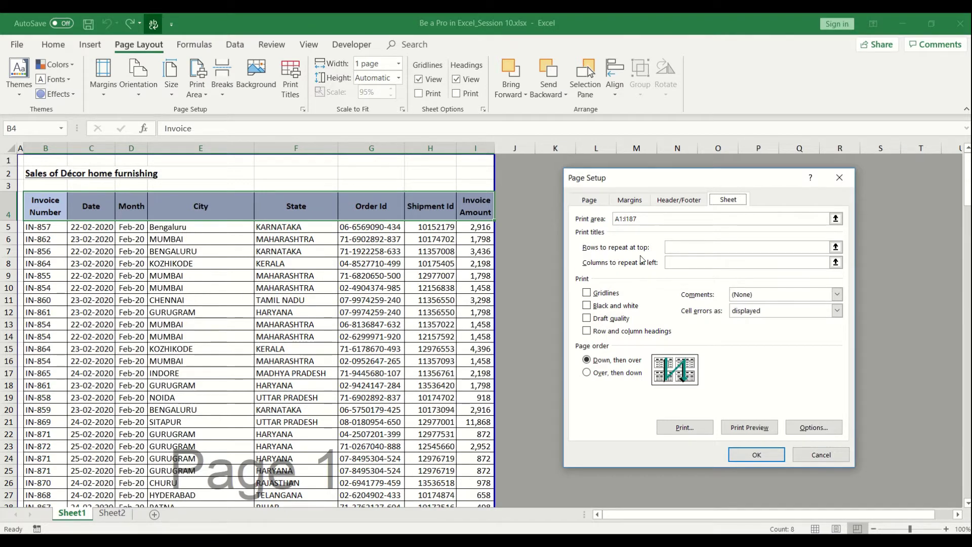
pyautogui.click(673, 249)
pyautogui.click(836, 247)
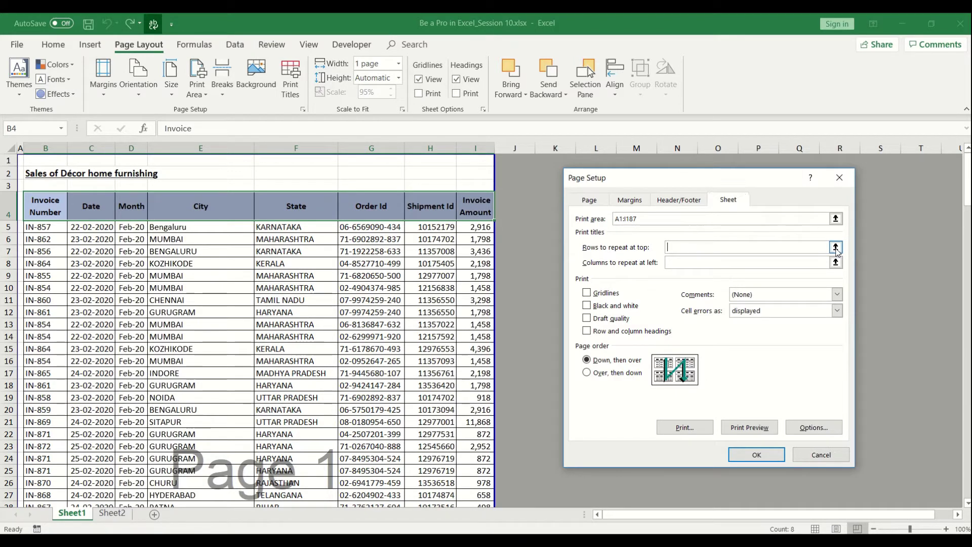
pyautogui.click(6, 207)
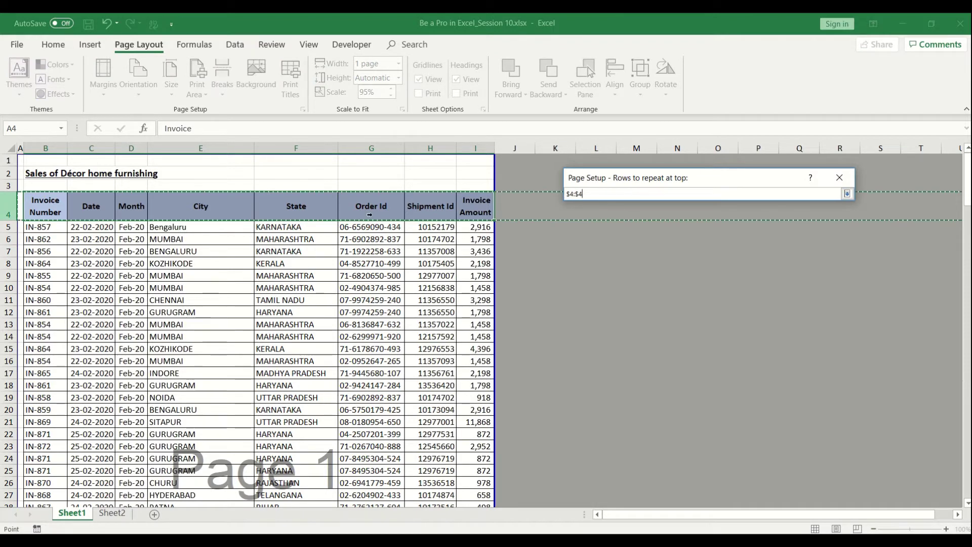
pyautogui.click(847, 194)
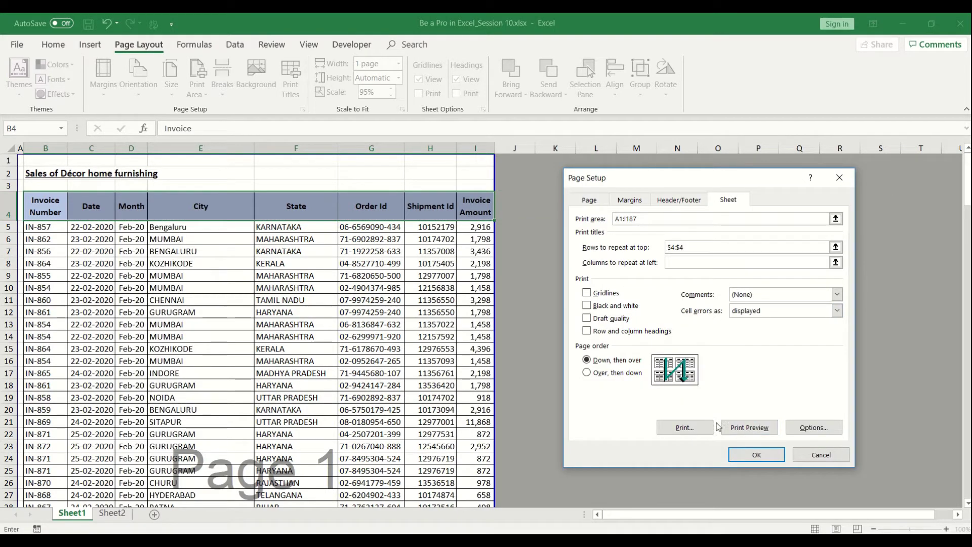
pyautogui.click(750, 428)
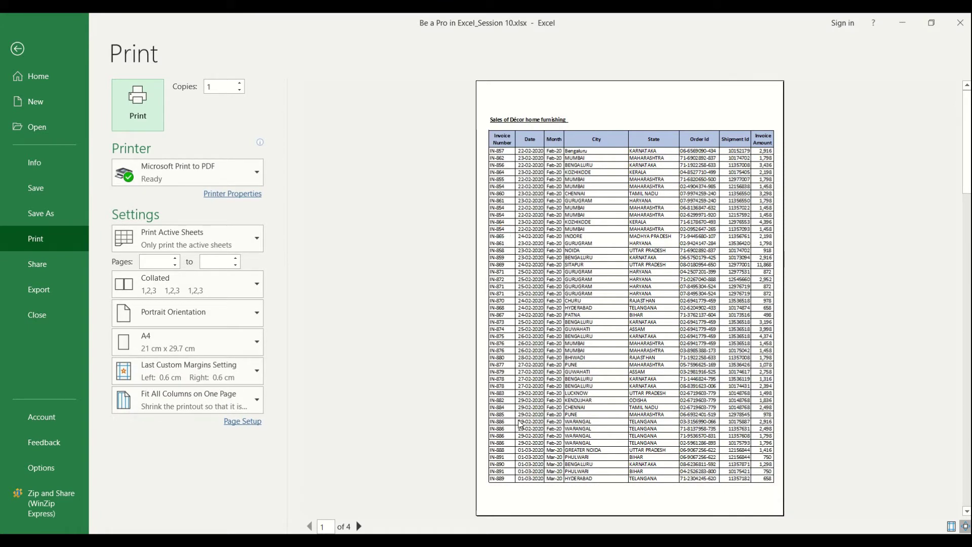
# Check the heading row on all four preview pages, go back to page 1, and close the preview
pyautogui.click(360, 527)
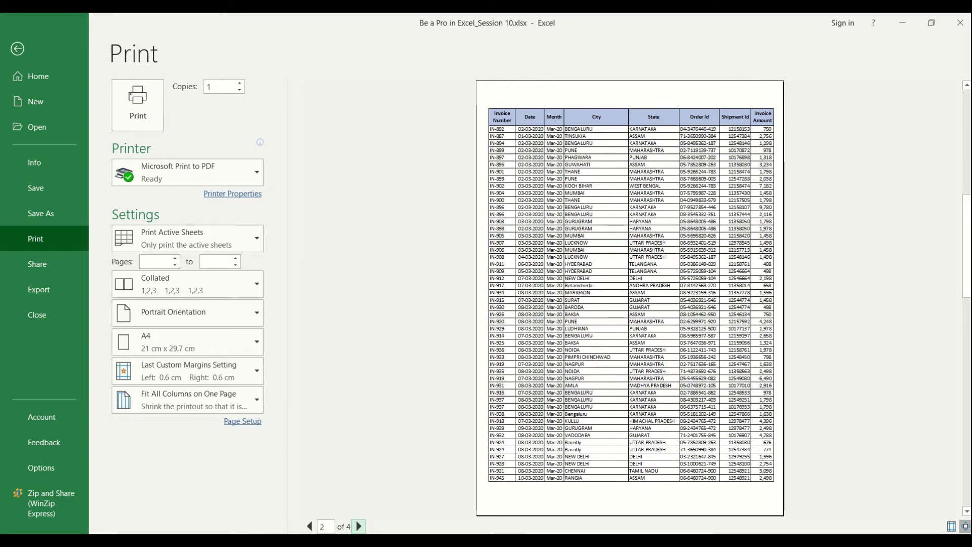
pyautogui.click(359, 527)
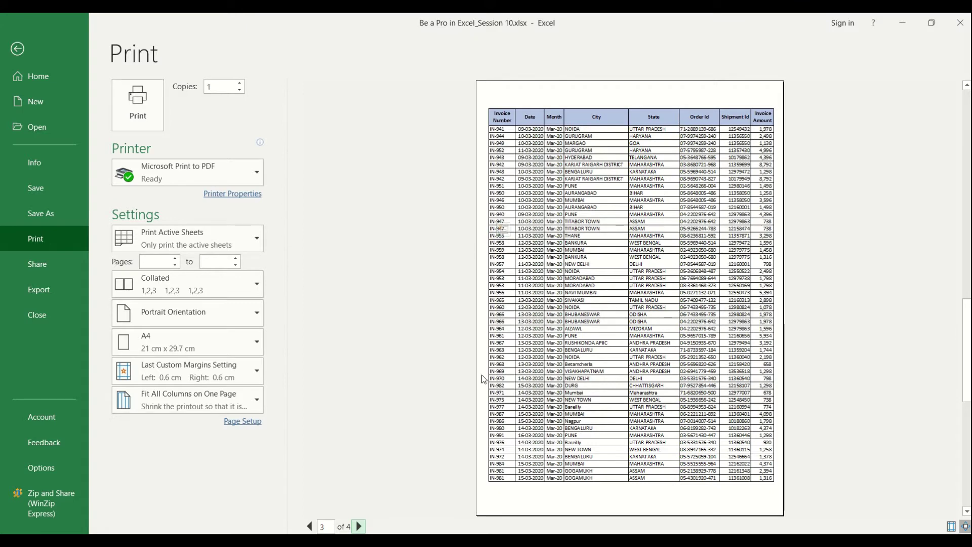
pyautogui.click(360, 526)
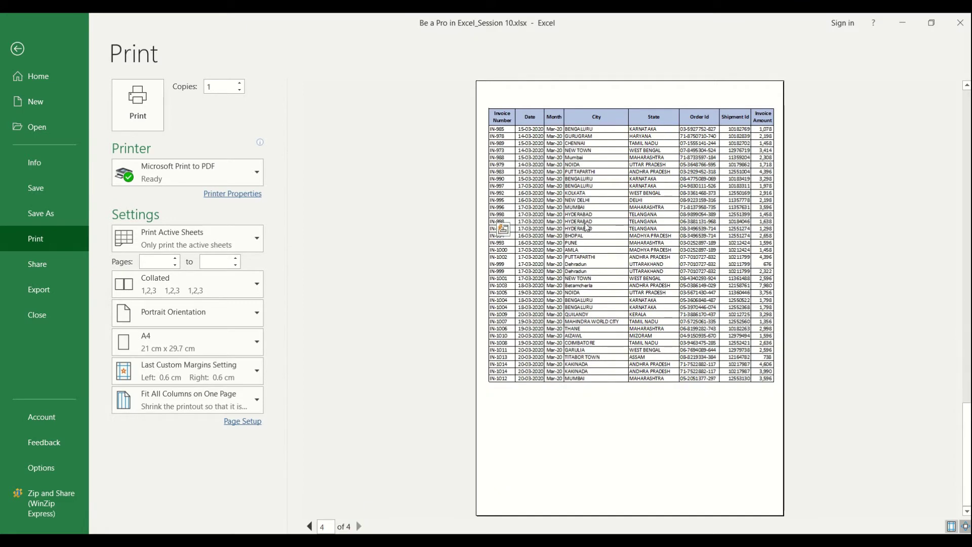
pyautogui.click(309, 527)
pyautogui.click(309, 527)
pyautogui.click(309, 527)
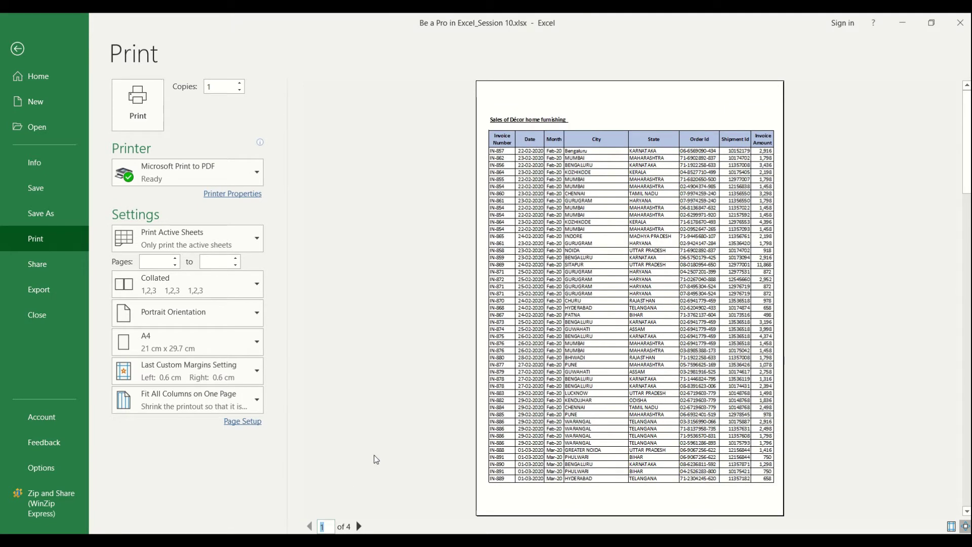
pyautogui.press('Escape')
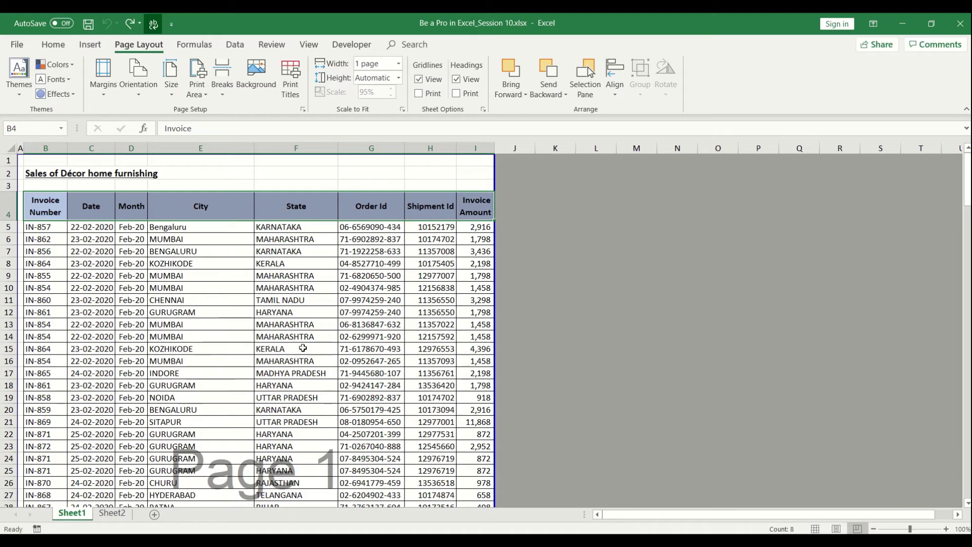
# Inspect the page breaks down Sheet1 and review the print titles settings without changing them
pyautogui.click(292, 334)
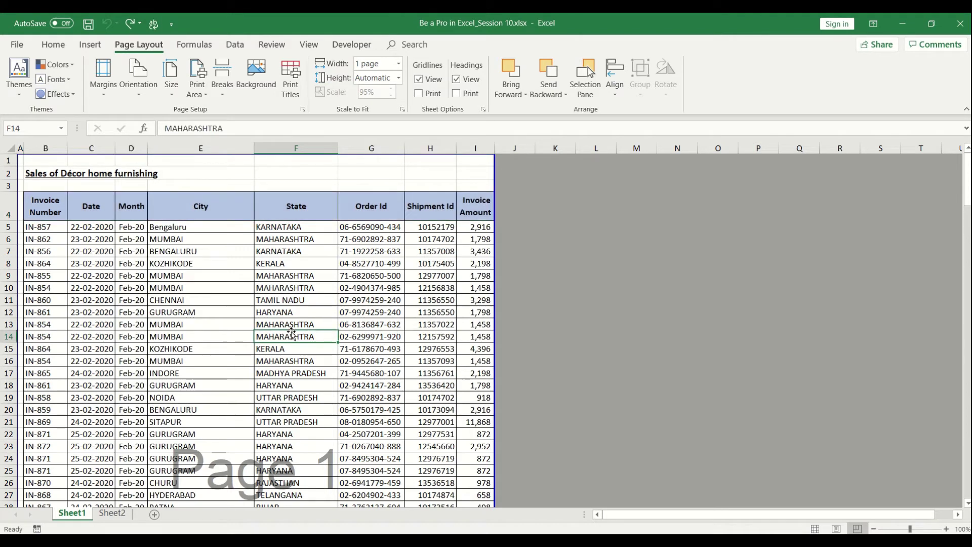
pyautogui.scroll(-5, 293, 334)
pyautogui.scroll(-5, 292, 334)
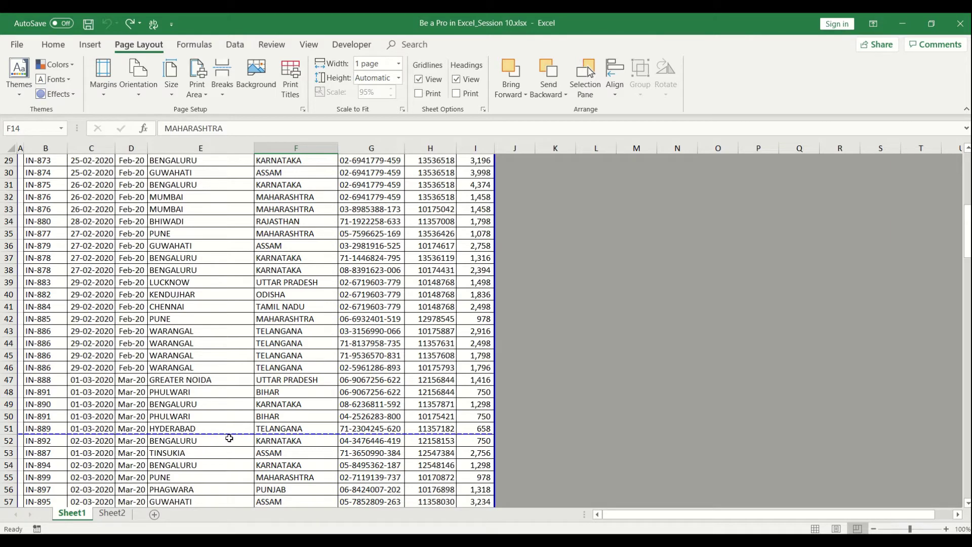
pyautogui.scroll(-5, 226, 471)
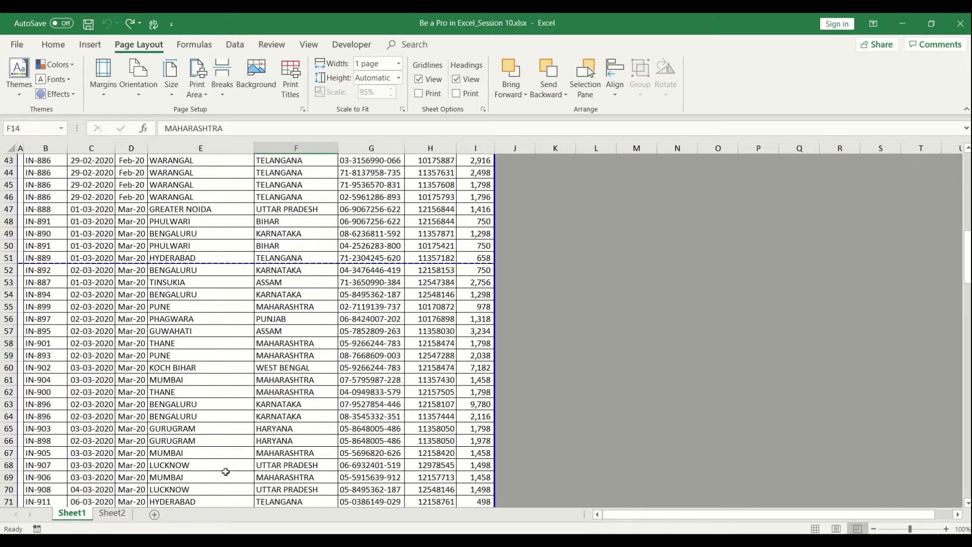
pyautogui.scroll(-7, 226, 471)
pyautogui.scroll(4, 226, 472)
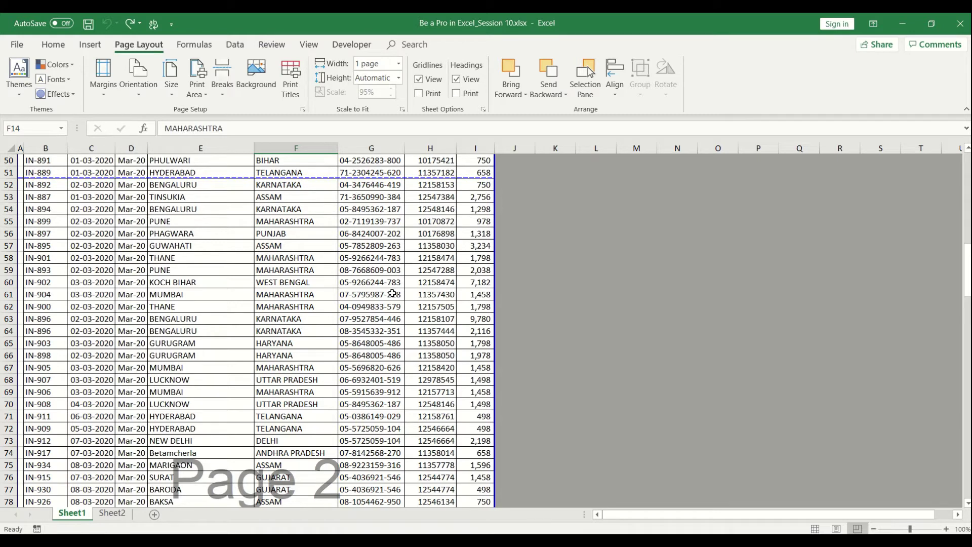
pyautogui.scroll(16, 393, 293)
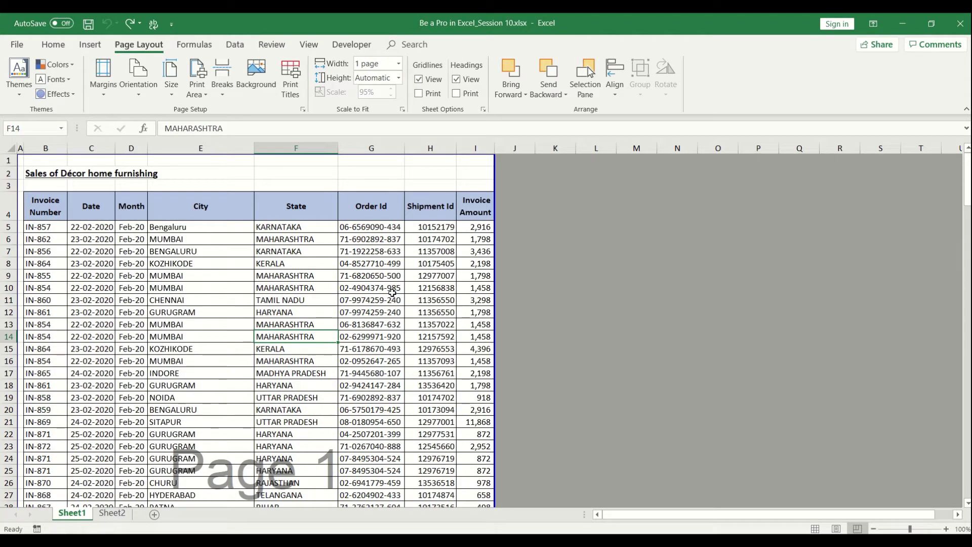
pyautogui.click(293, 76)
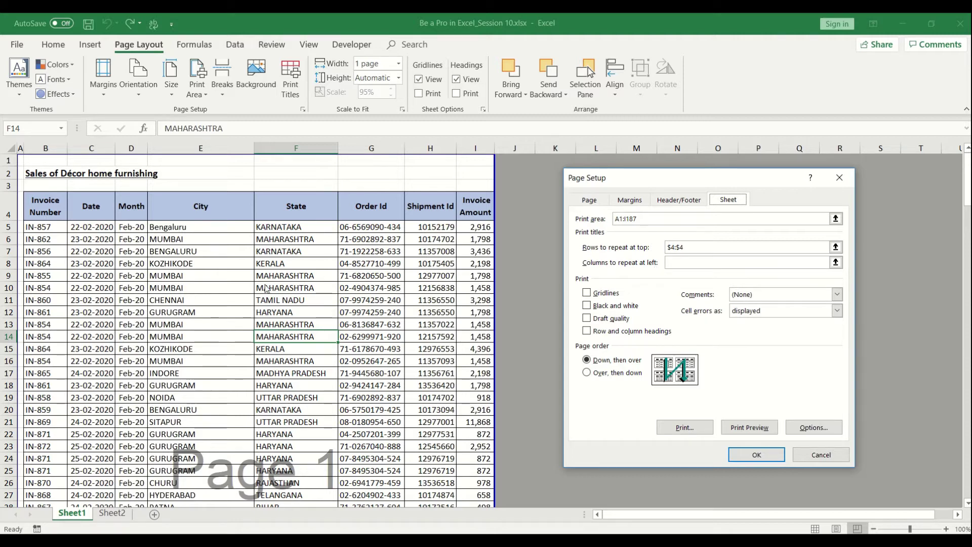
pyautogui.click(813, 455)
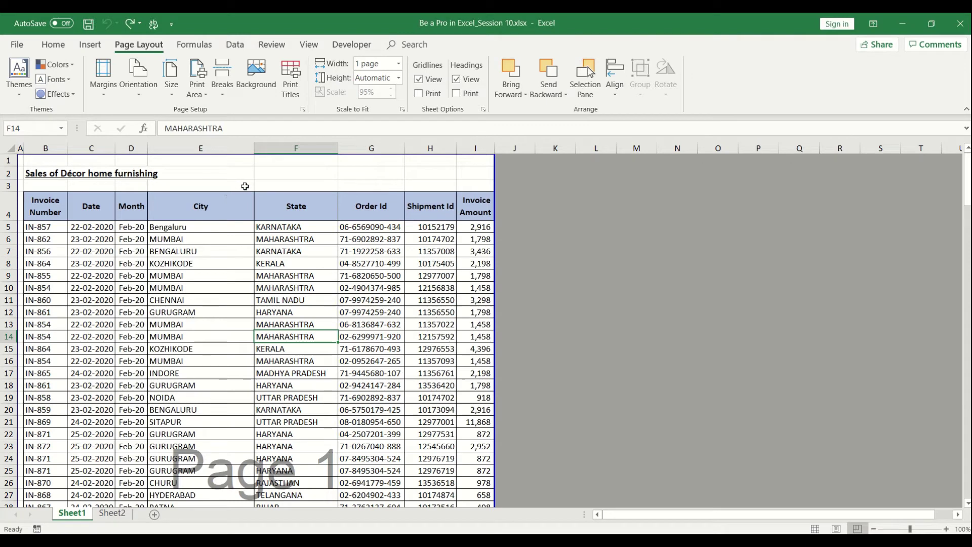
# Switch Sheet1 to Normal view and check its first page in the print preview
pyautogui.click(269, 182)
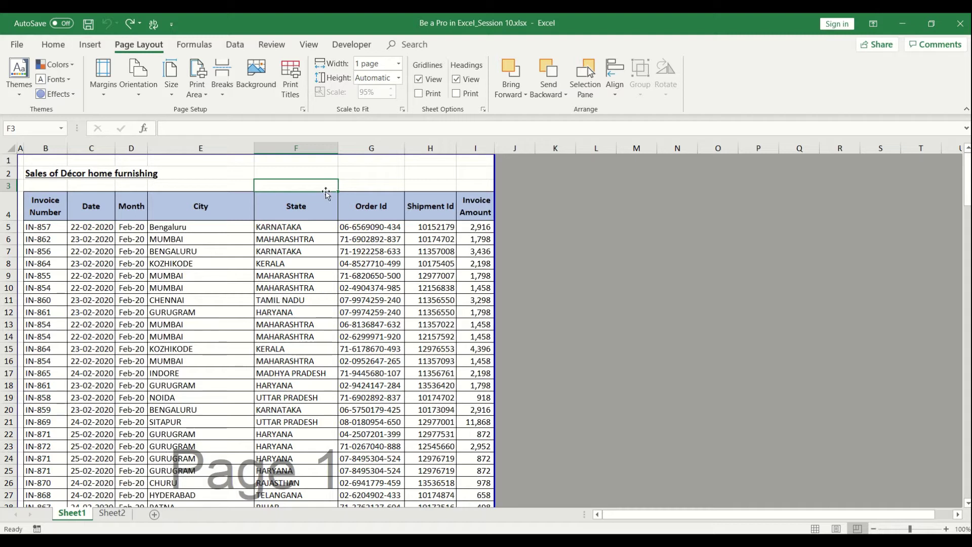
pyautogui.click(813, 529)
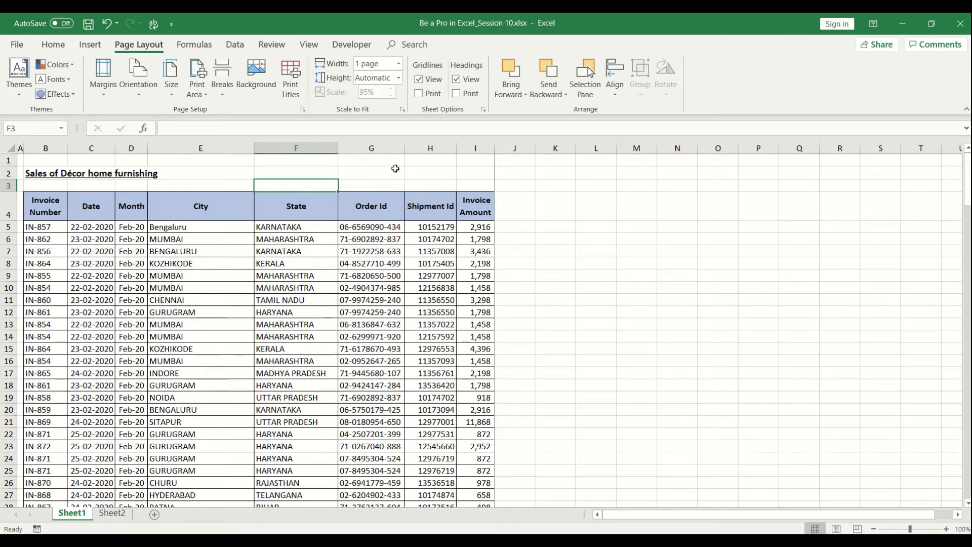
pyautogui.hotkey('ctrl', 'p')
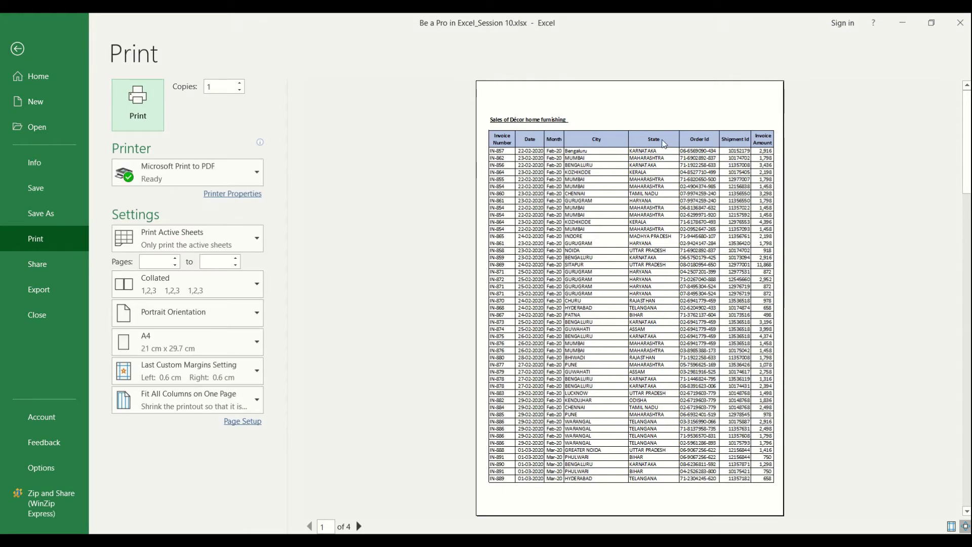
pyautogui.press('Escape')
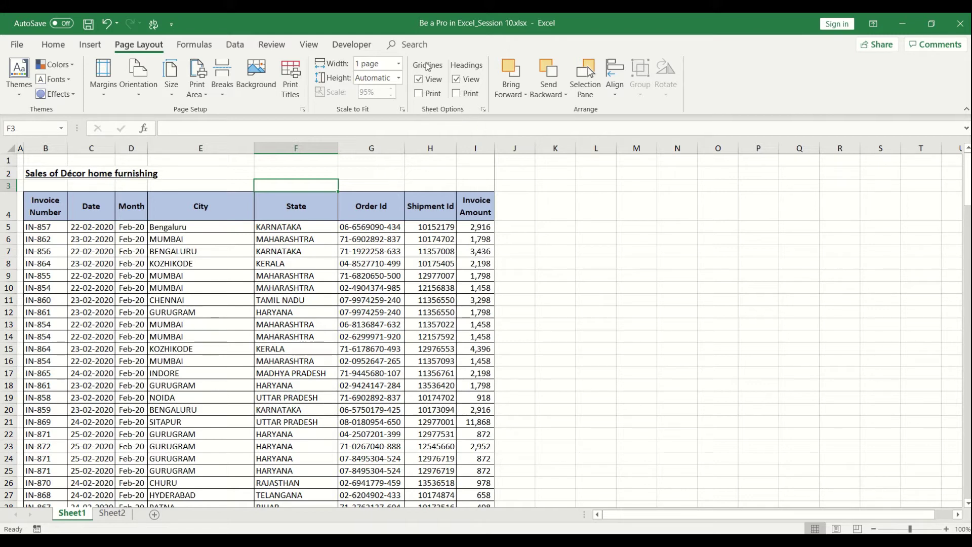
# Preview the printout with gridline printing enabled, and disable gridline printing again
pyautogui.click(419, 93)
pyautogui.hotkey('ctrl', 'p')
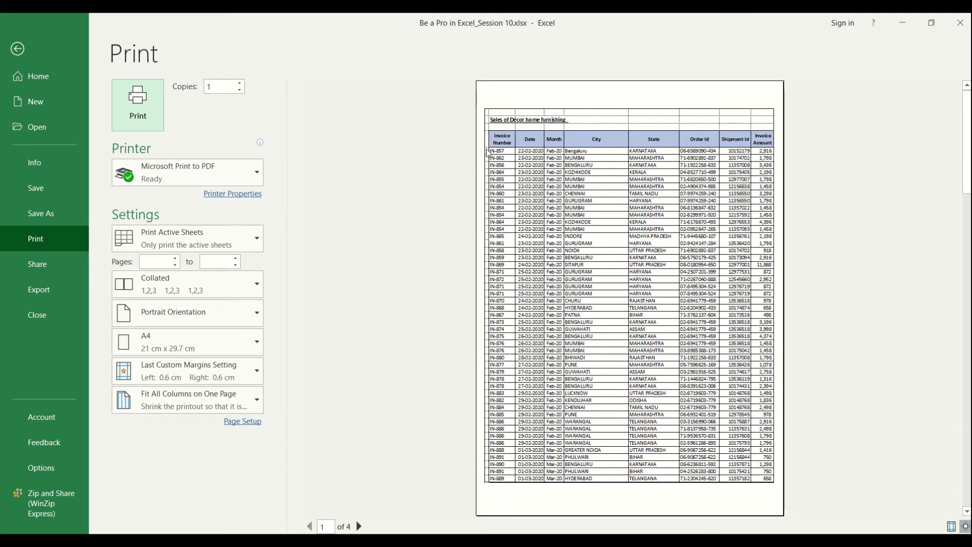
pyautogui.press('Escape')
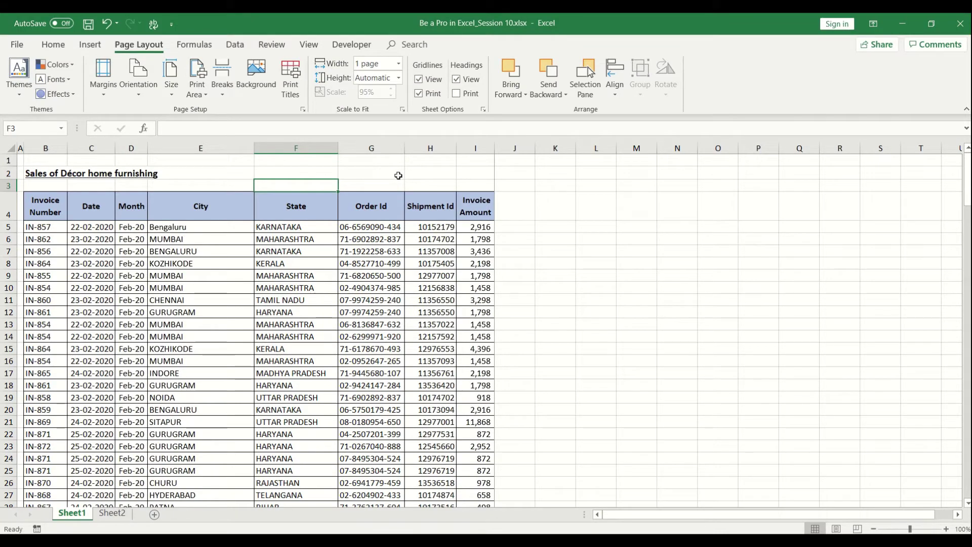
pyautogui.click(419, 94)
# Enable gridline printing through the Page Setup sheet options, and turn it back off for Sheet1
pyautogui.click(287, 78)
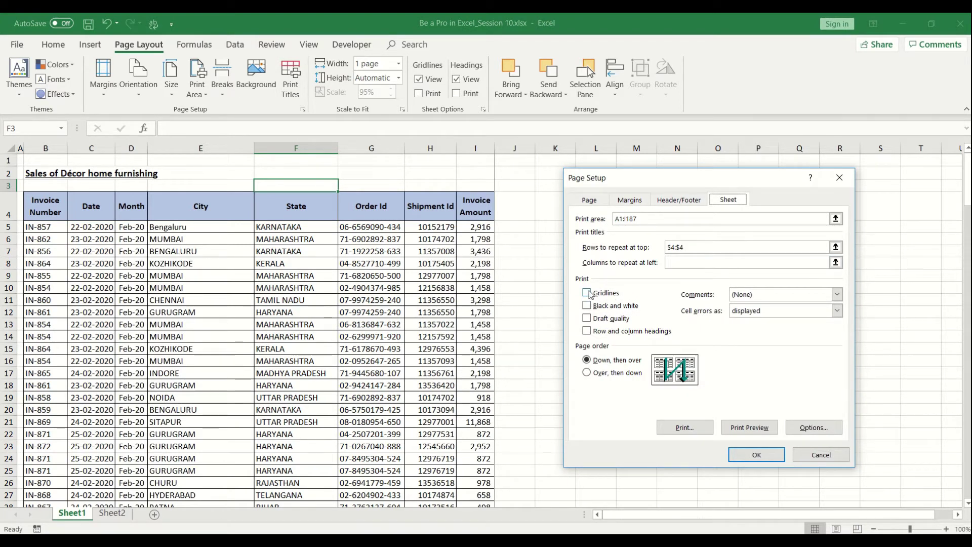
pyautogui.click(588, 293)
pyautogui.click(756, 455)
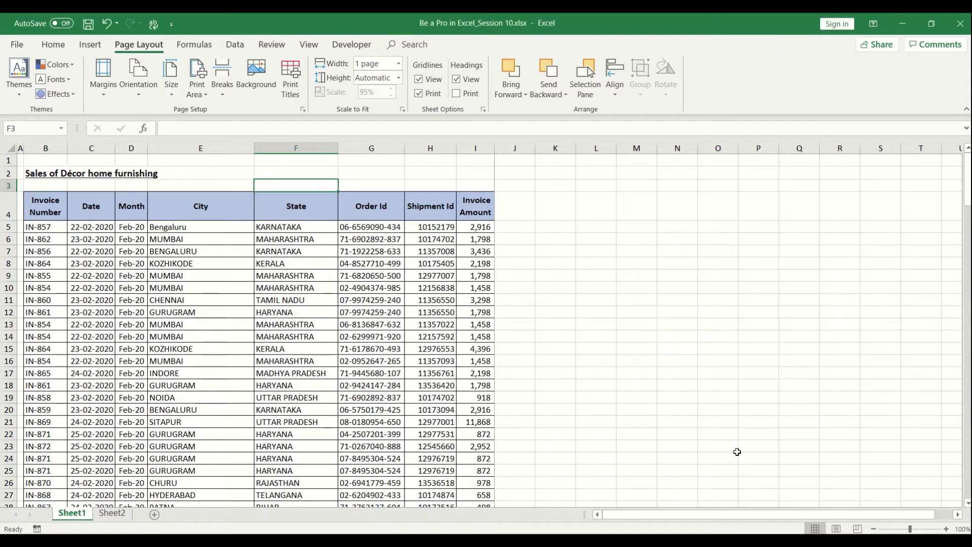
pyautogui.click(420, 93)
# Enable printing of row and column headings and display Sheet1 in Page Break Preview
pyautogui.click(296, 150)
pyautogui.click(457, 94)
pyautogui.hotkey('alt', 'w')
pyautogui.press('i')
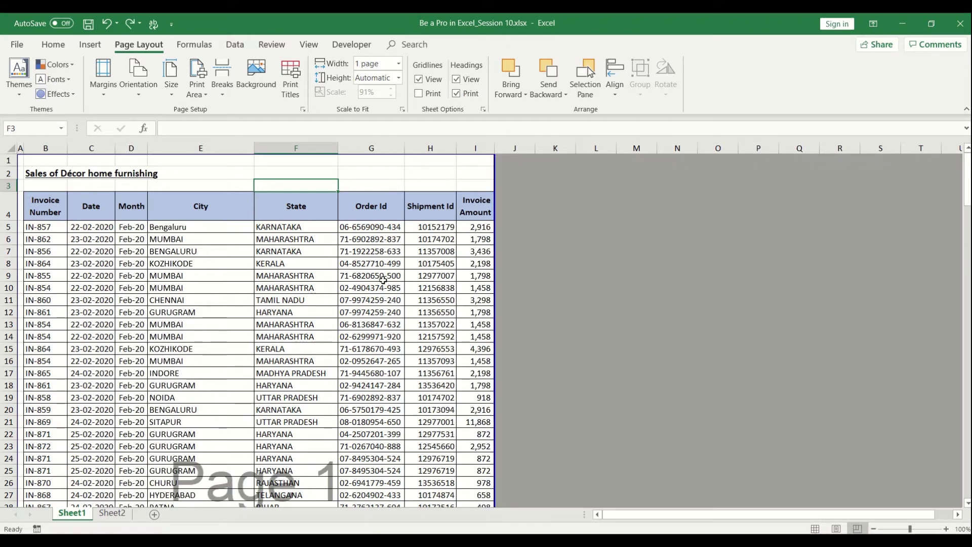
# Check the row and column headings in the print preview and turn off heading printing
pyautogui.hotkey('ctrl', 'p')
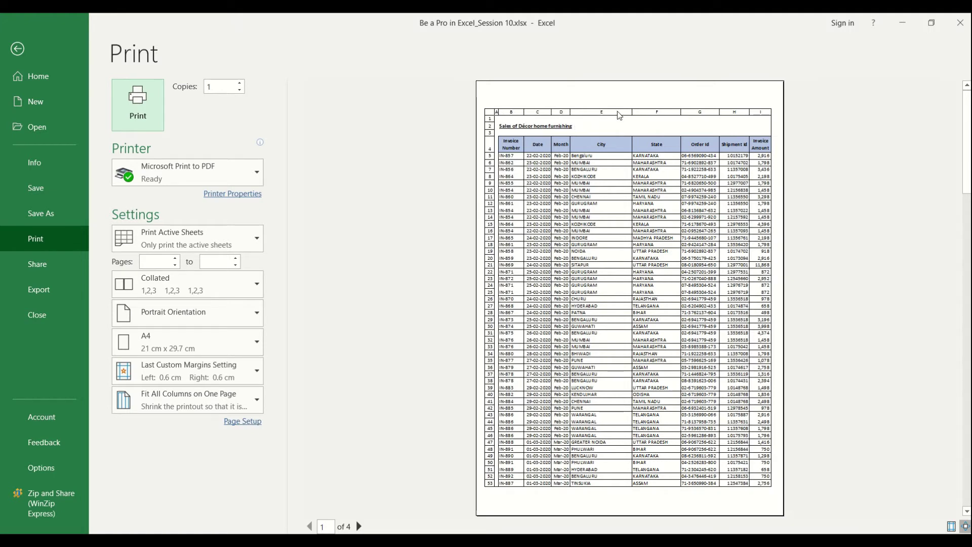
pyautogui.press('Escape')
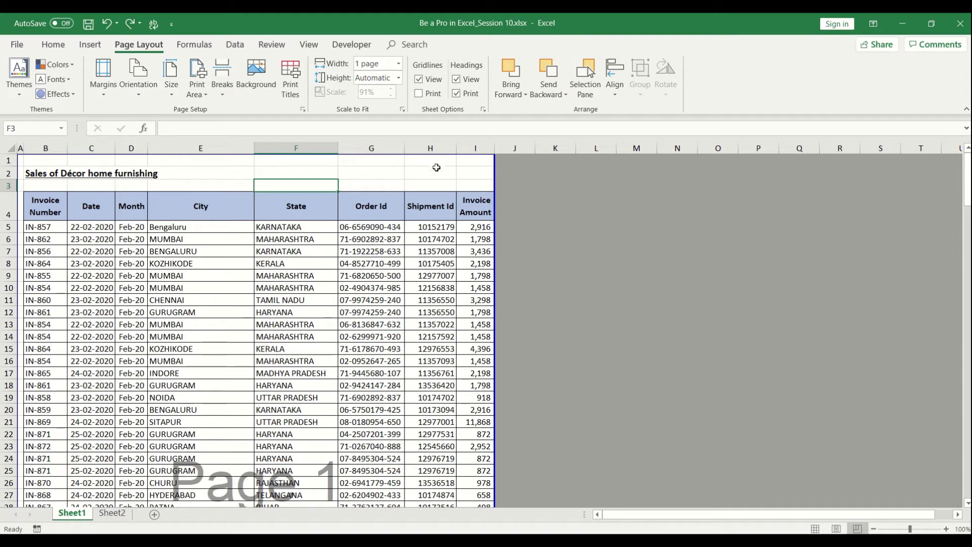
pyautogui.click(454, 95)
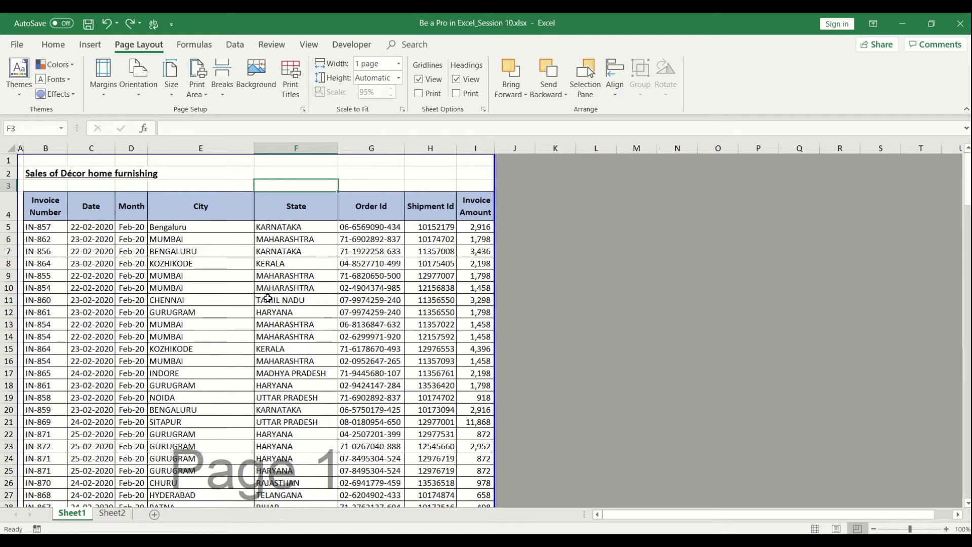
# Locate the page break between pages 1 and 2 in Sheet1 and compare it with the print preview
pyautogui.scroll(-5, 267, 298)
pyautogui.scroll(-9, 267, 299)
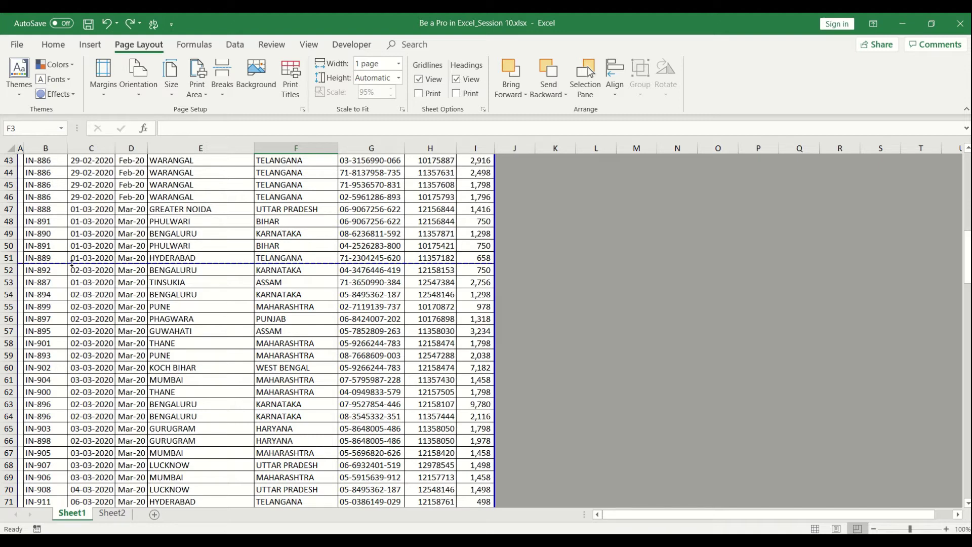
pyautogui.hotkey('ctrl', 'p')
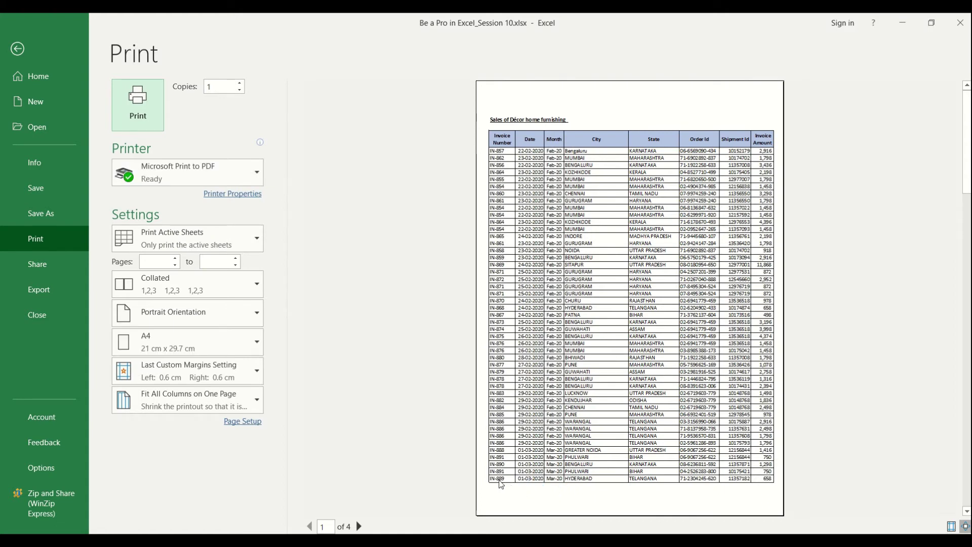
# Insert a page break above row 47 of Sheet1, where the Mar-20 invoices begin
pyautogui.press('Escape')
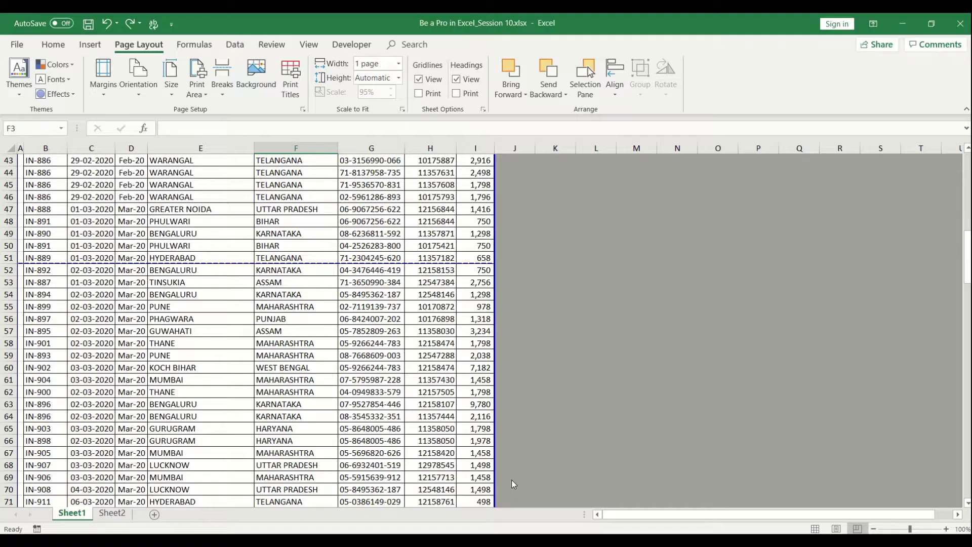
pyautogui.click(131, 196)
pyautogui.press('Up')
pyautogui.press('Up')
pyautogui.press('Up')
pyautogui.press('Up')
pyautogui.press('Up')
pyautogui.press('Up')
pyautogui.press('Up')
pyautogui.press('Up')
pyautogui.press('Up')
pyautogui.press('Up')
pyautogui.press('Up')
pyautogui.press('Up')
pyautogui.press('Up')
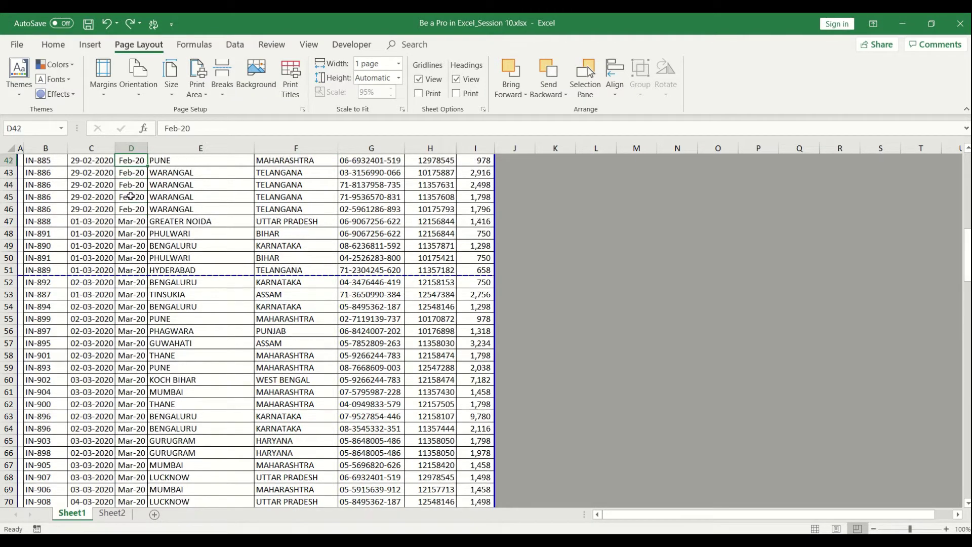
pyautogui.click(144, 329)
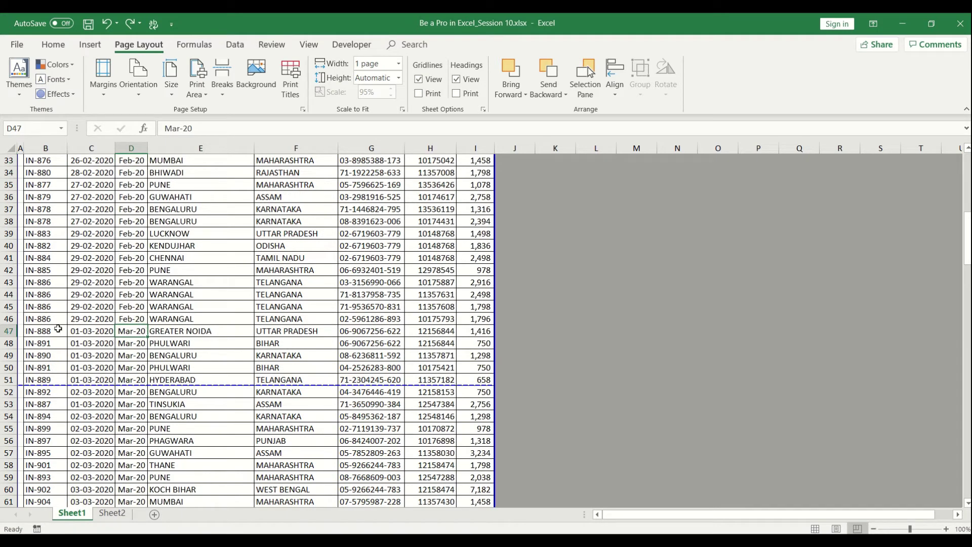
pyautogui.click(9, 330)
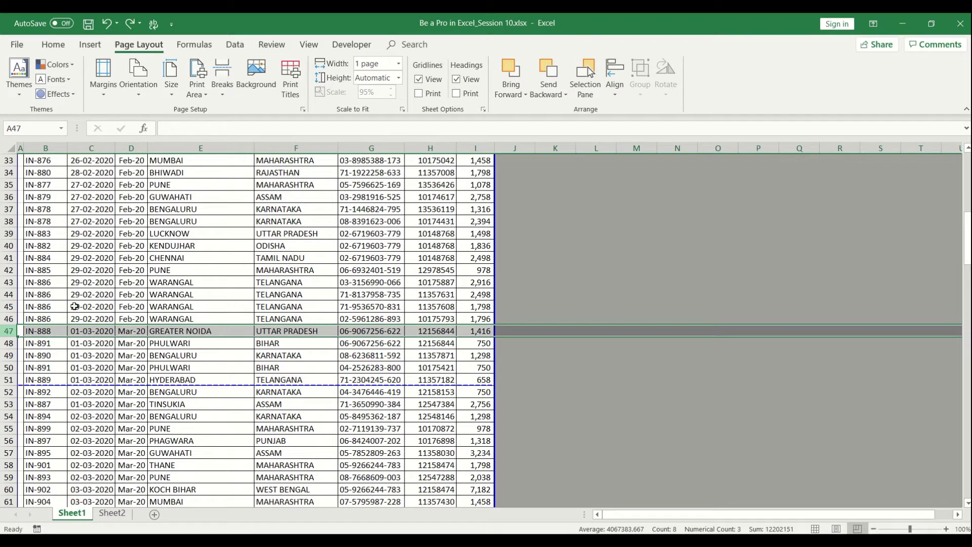
pyautogui.click(224, 98)
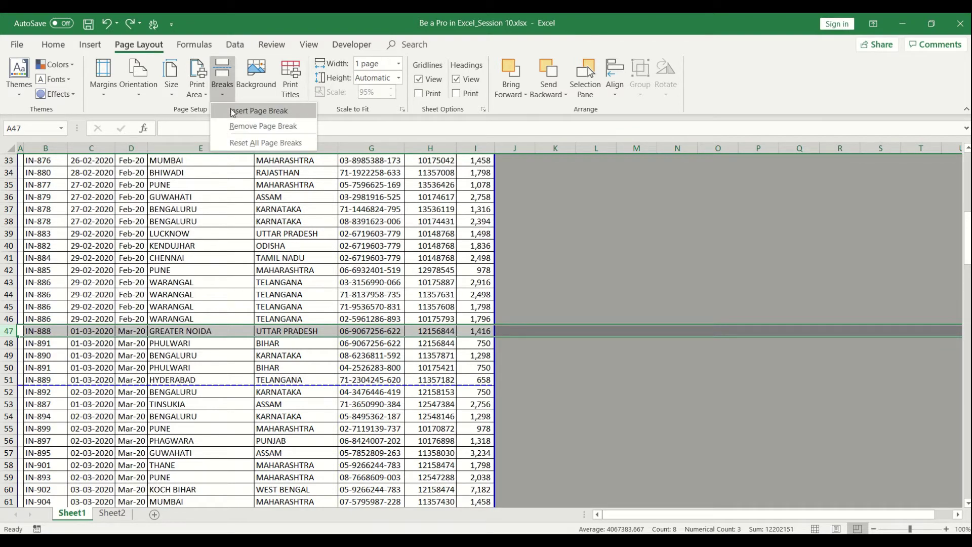
pyautogui.click(233, 111)
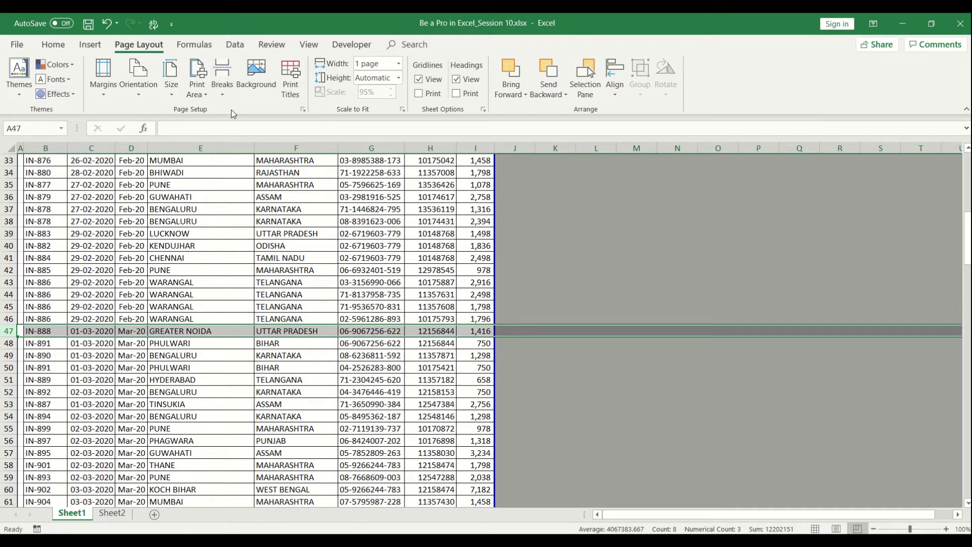
pyautogui.click(183, 381)
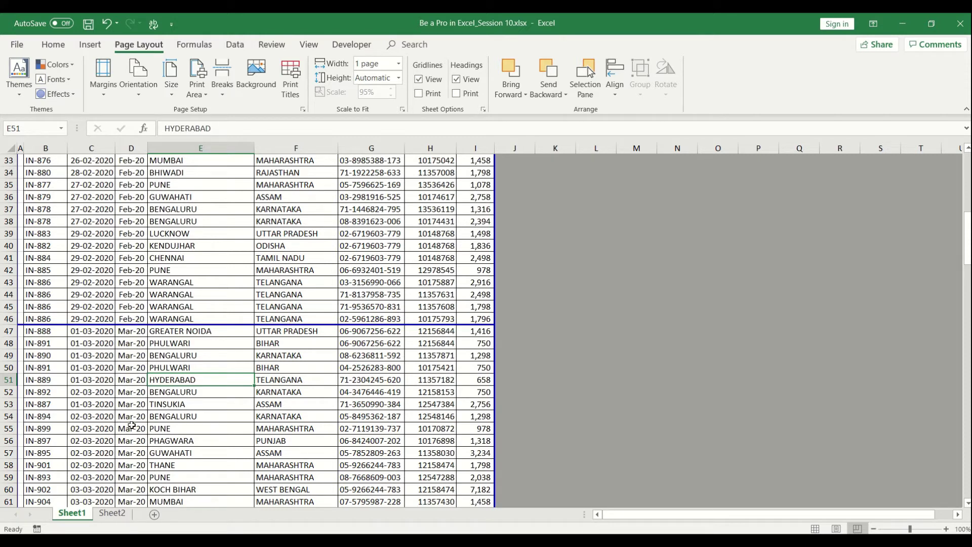
# Check in the print preview how Sheet1's rows are split between pages 1 and 2
pyautogui.hotkey('ctrl', 'p')
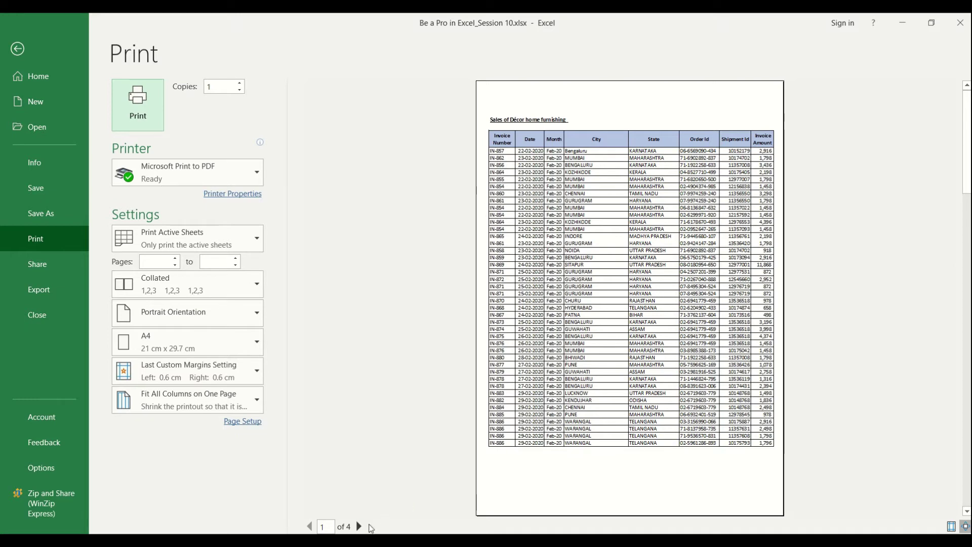
pyautogui.click(359, 526)
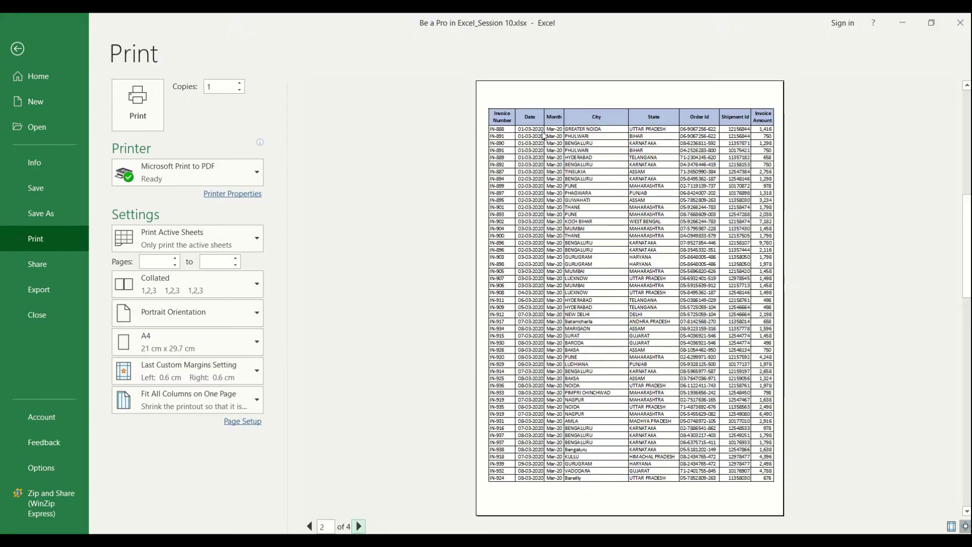
pyautogui.press('Escape')
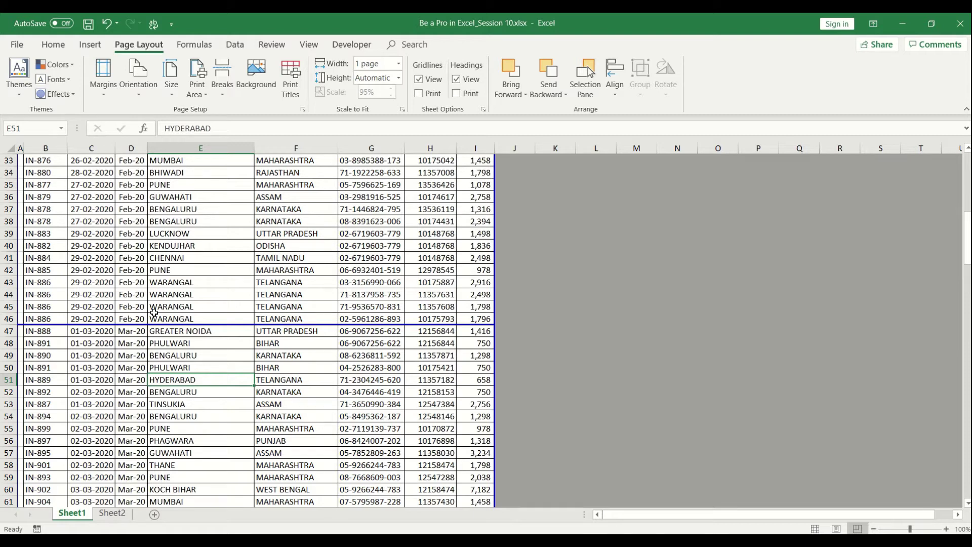
# Remove the manual page break above row 47 and return to the start of Sheet1
pyautogui.click(8, 331)
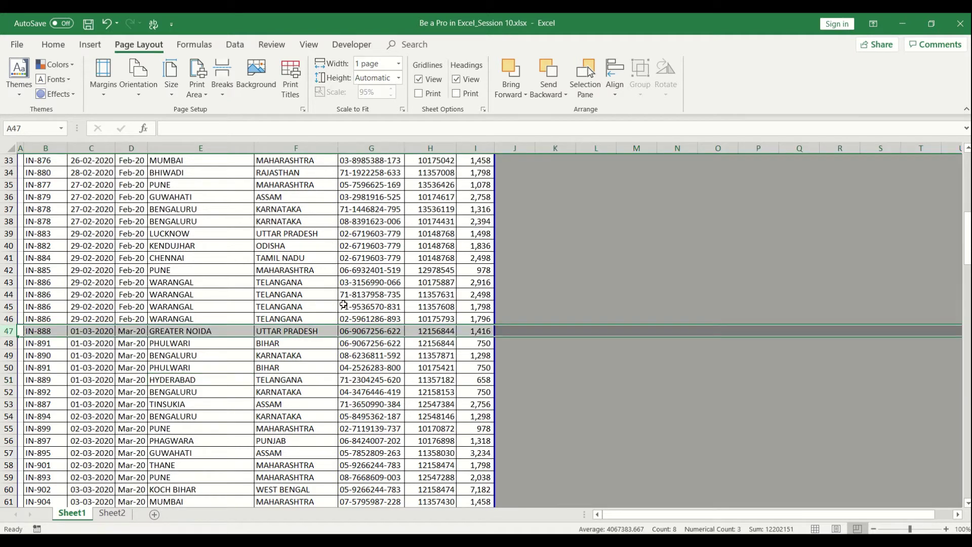
pyautogui.click(224, 90)
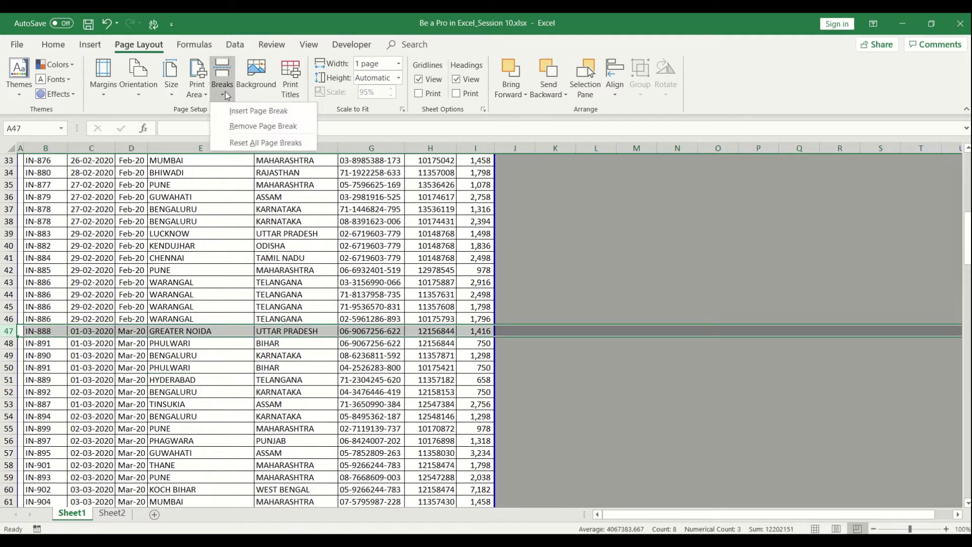
pyautogui.click(244, 125)
pyautogui.click(273, 429)
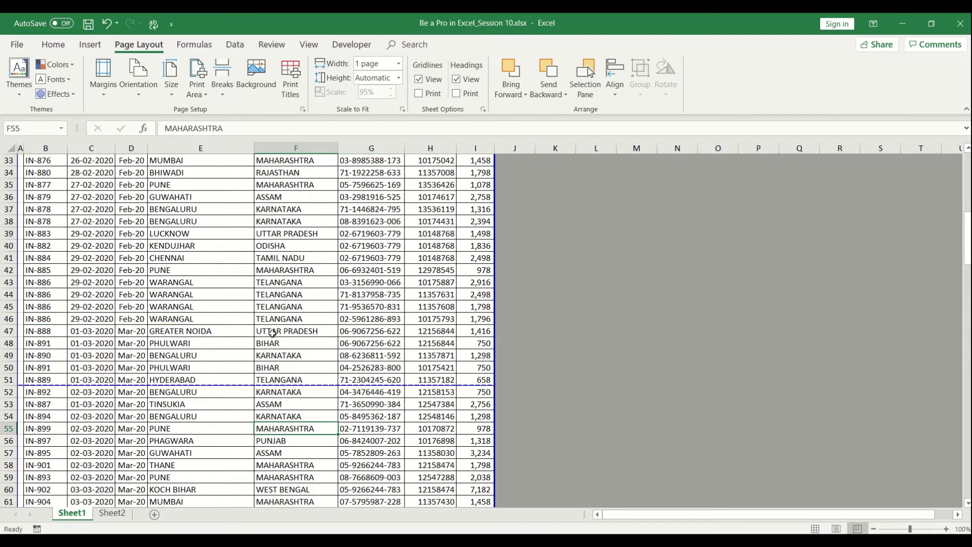
pyautogui.hotkey('ctrl', 'Up')
pyautogui.hotkey('ctrl', 'Up')
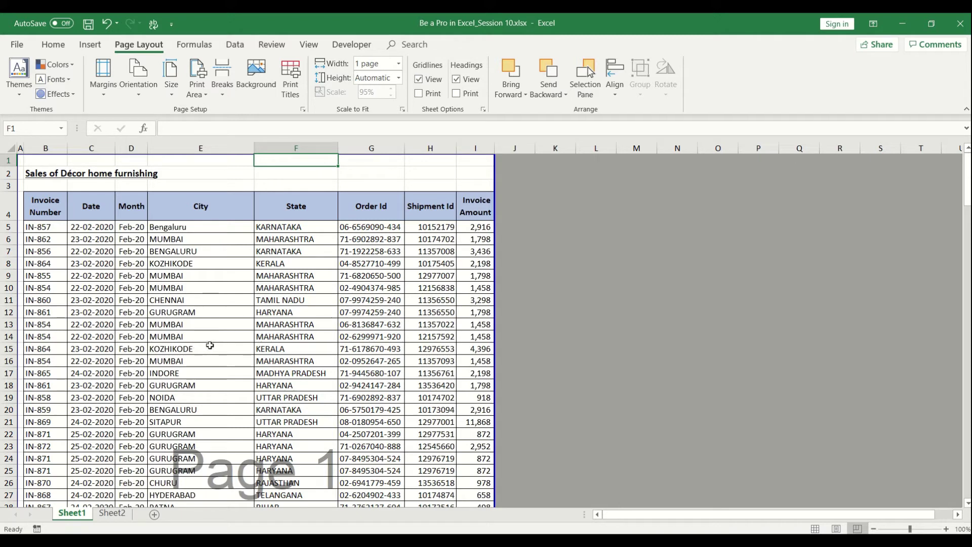
# Review the months and cities in Sheet2's table and check the table's placement in the print preview
pyautogui.click(115, 514)
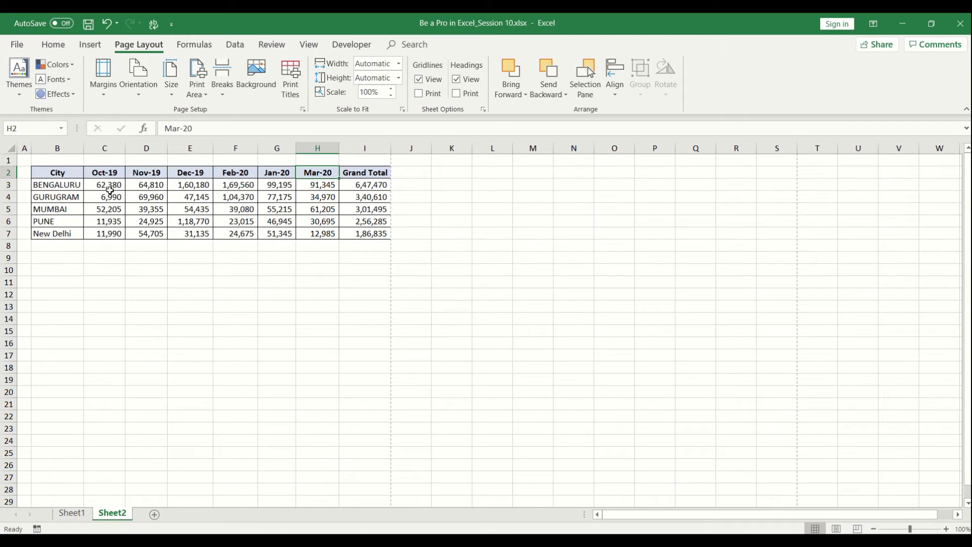
pyautogui.click(107, 174)
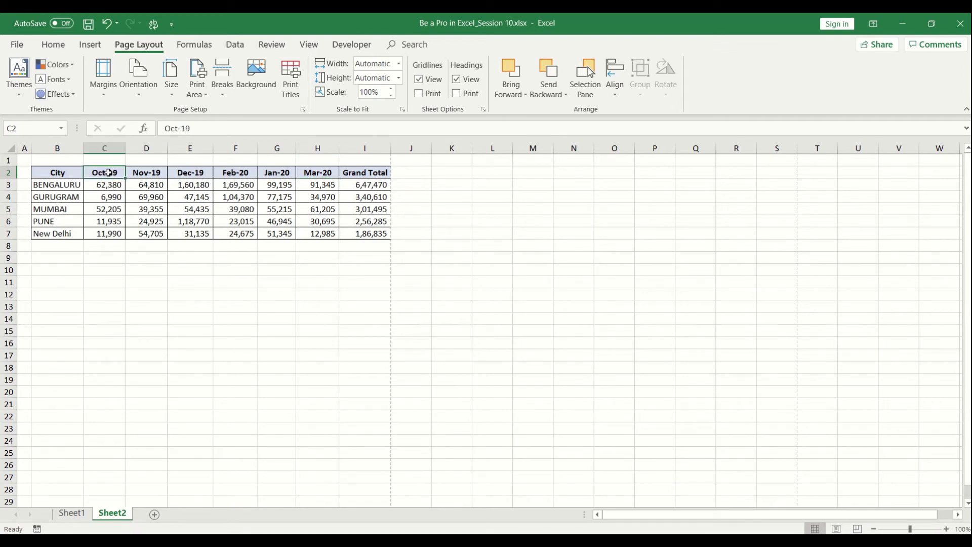
pyautogui.click(336, 172)
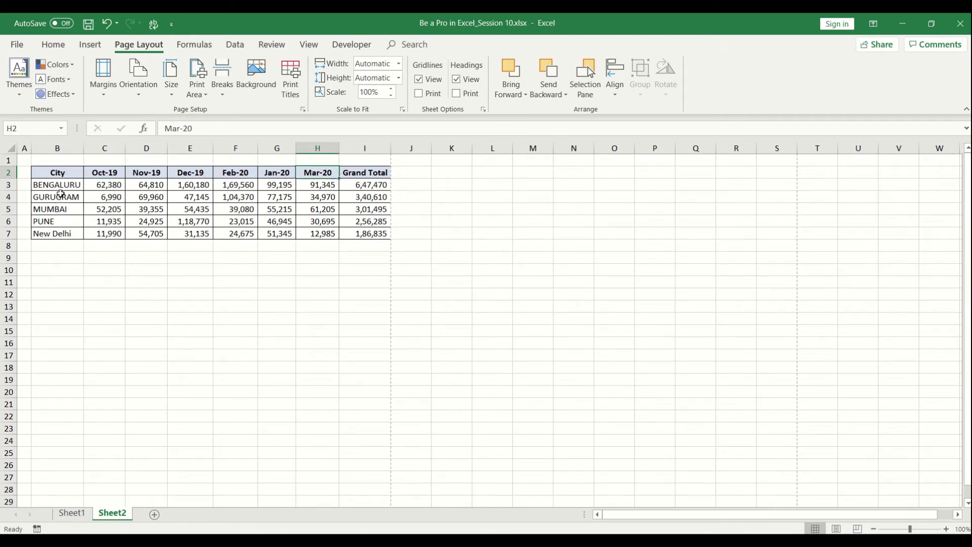
pyautogui.moveTo(61, 187); pyautogui.dragTo(64, 235)
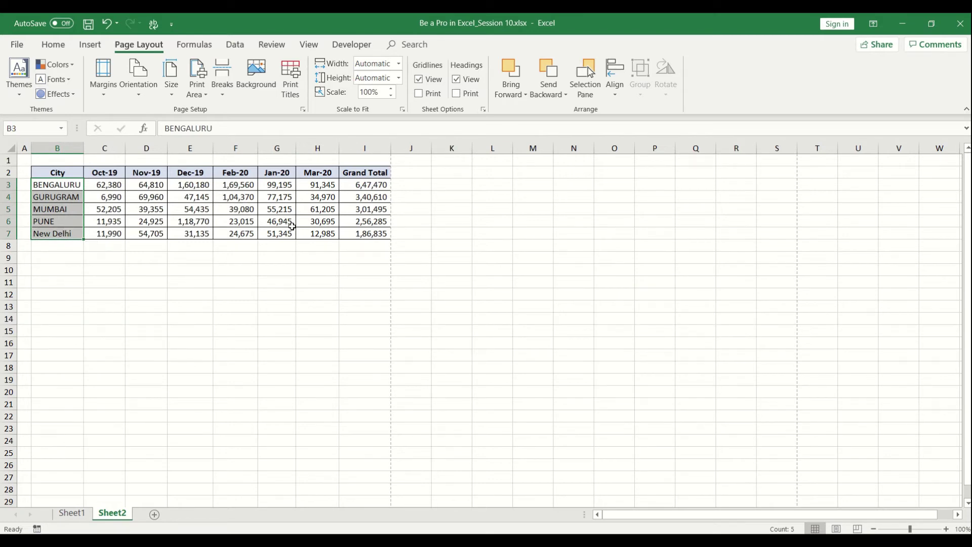
pyautogui.click(225, 269)
pyautogui.click(229, 213)
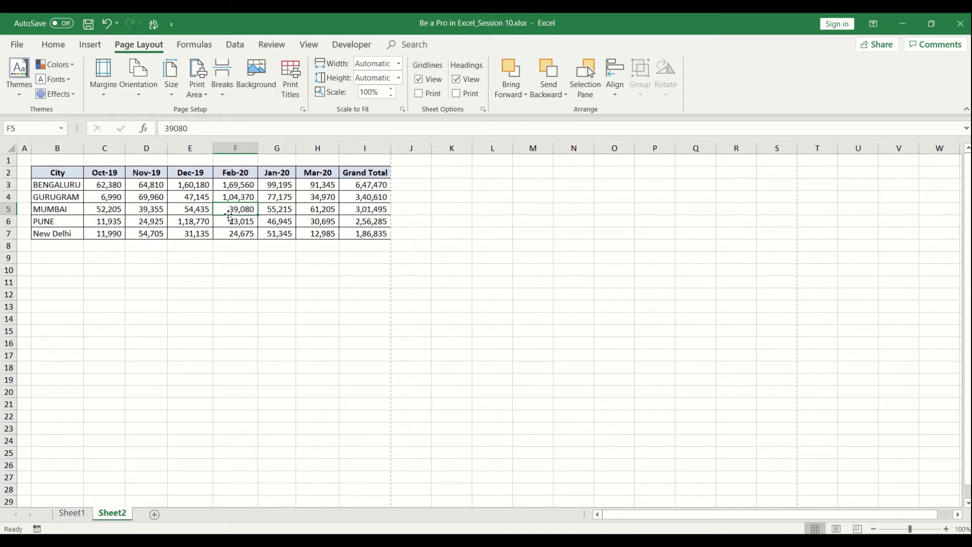
pyautogui.hotkey('ctrl', 'p')
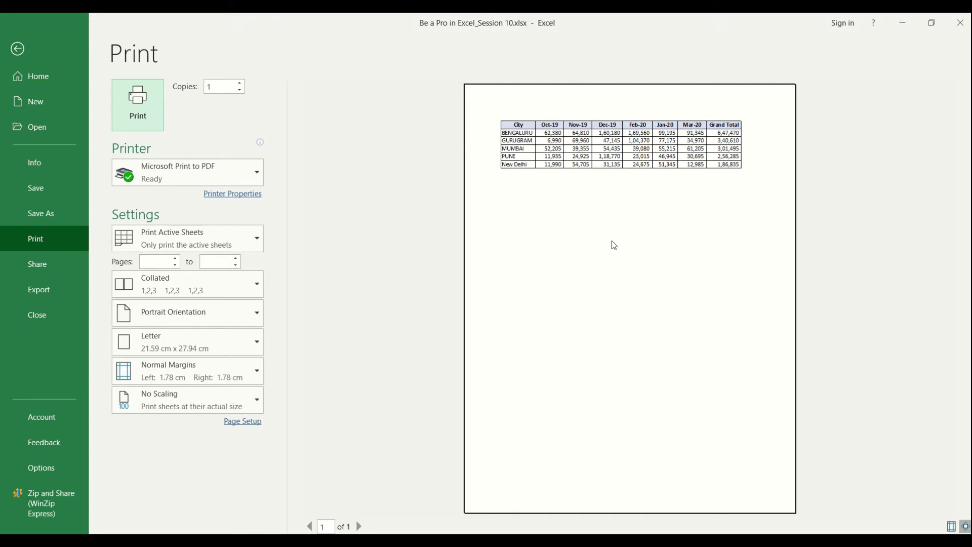
pyautogui.press('Escape')
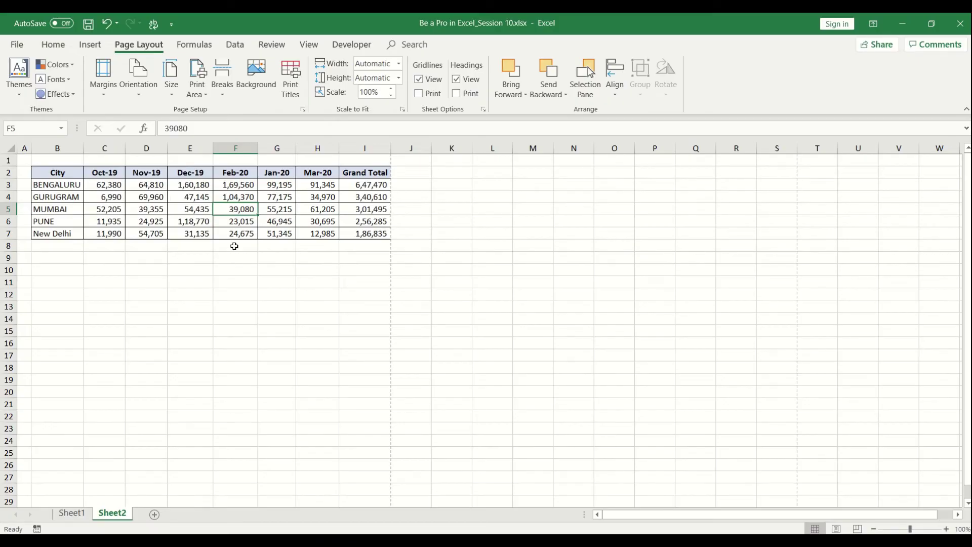
# Center Sheet2's table horizontally on the printed page and check the result in the print preview
pyautogui.click(304, 110)
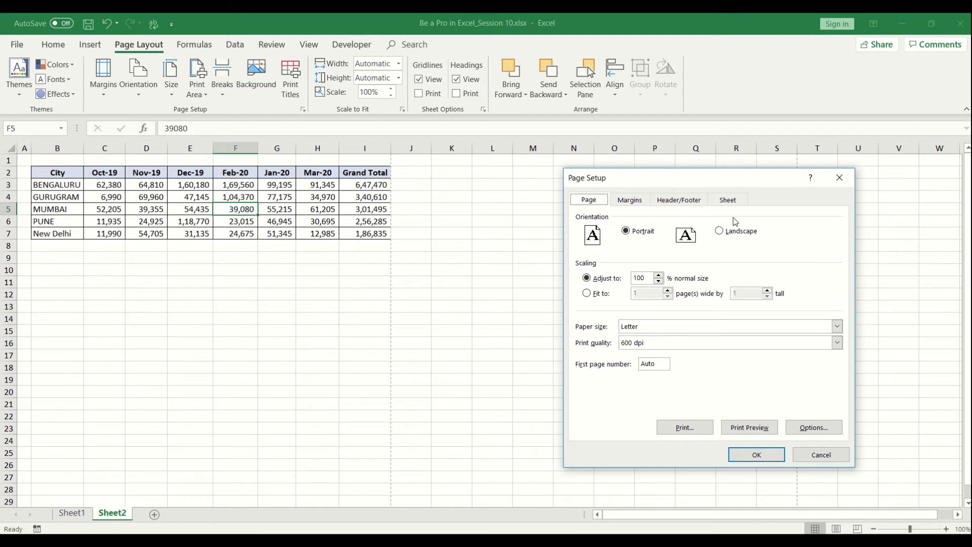
pyautogui.click(739, 204)
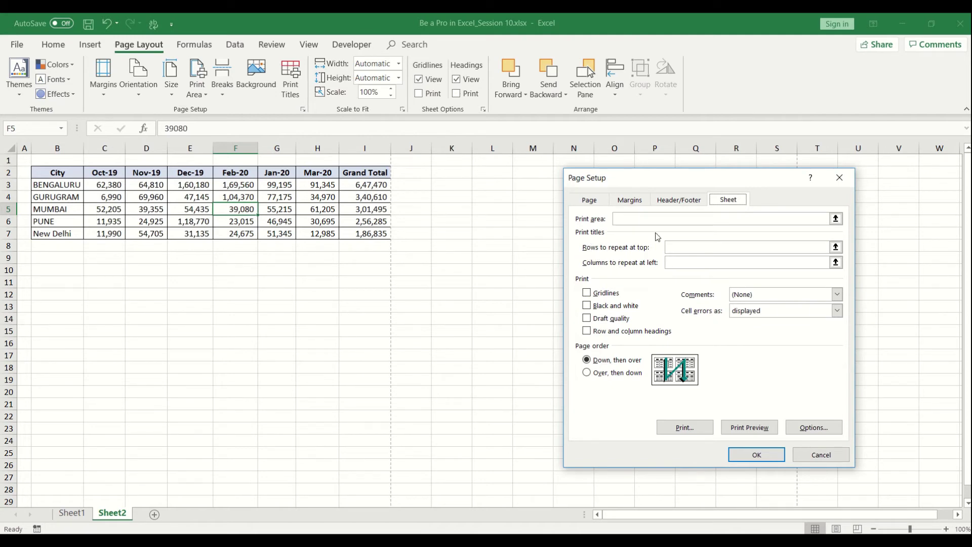
pyautogui.click(630, 201)
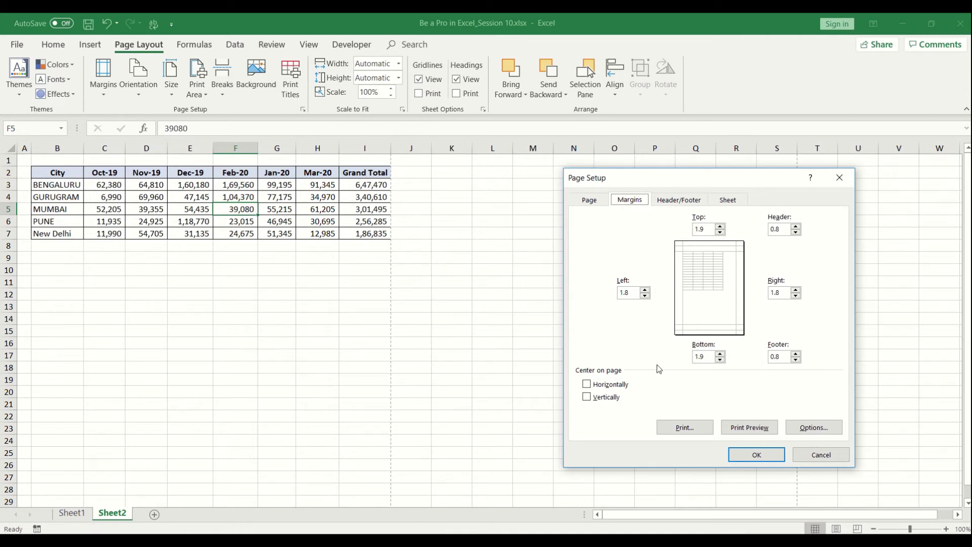
pyautogui.click(589, 386)
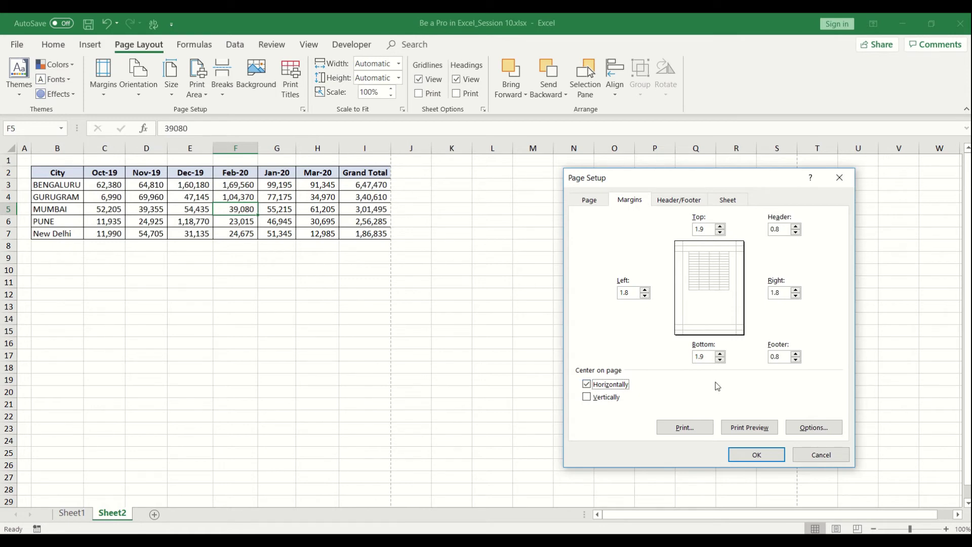
pyautogui.click(753, 428)
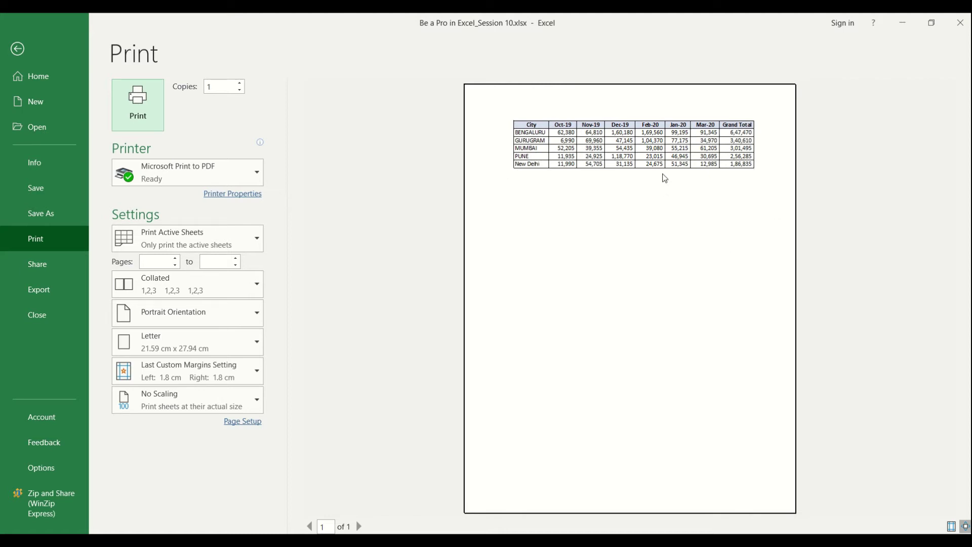
pyautogui.press('Escape')
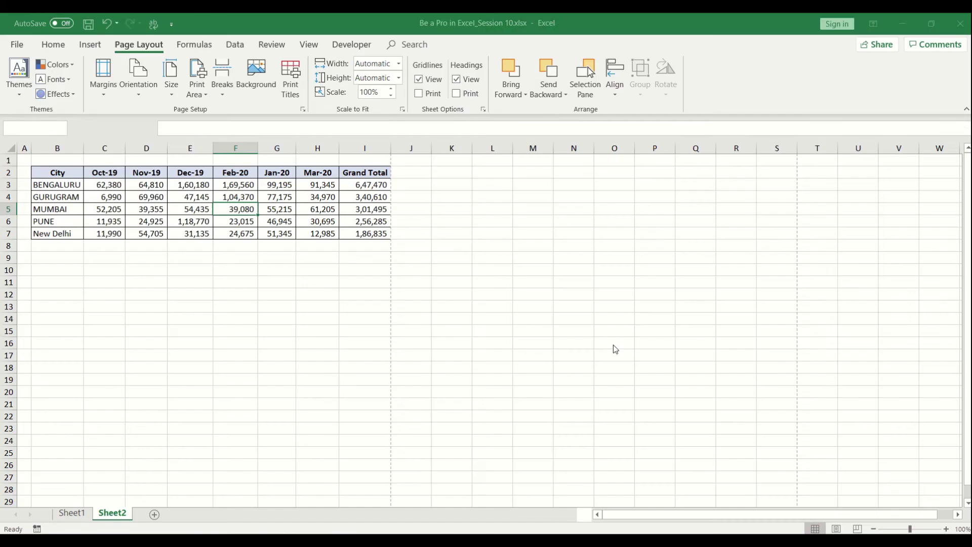
# Center Sheet2's table vertically on the page as well and check it in the print preview
pyautogui.click(302, 109)
pyautogui.click(630, 200)
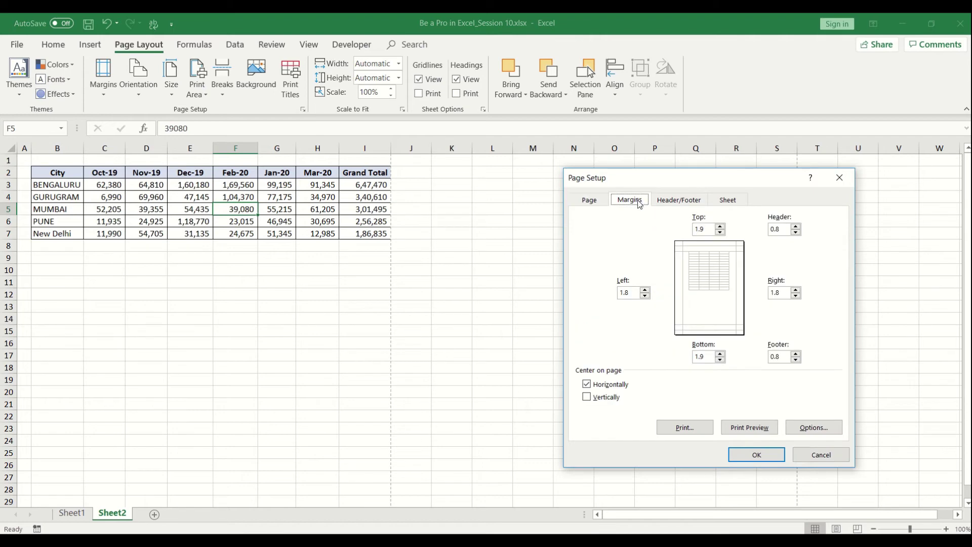
pyautogui.click(609, 386)
pyautogui.click(596, 400)
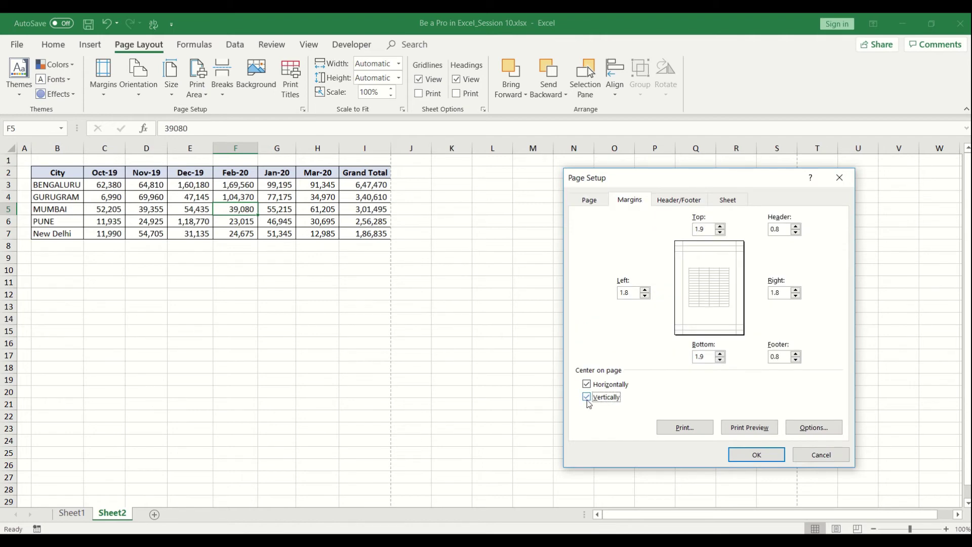
pyautogui.click(744, 432)
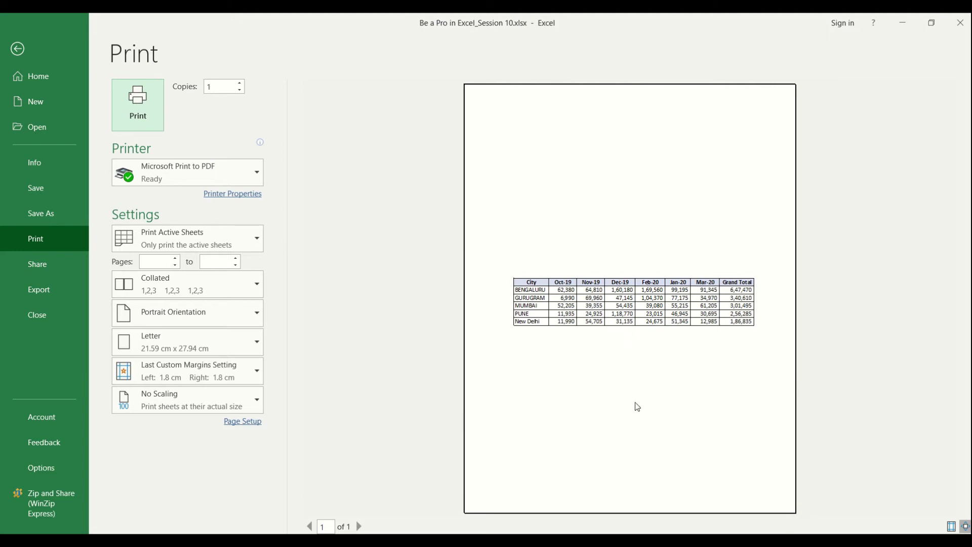
pyautogui.press('Escape')
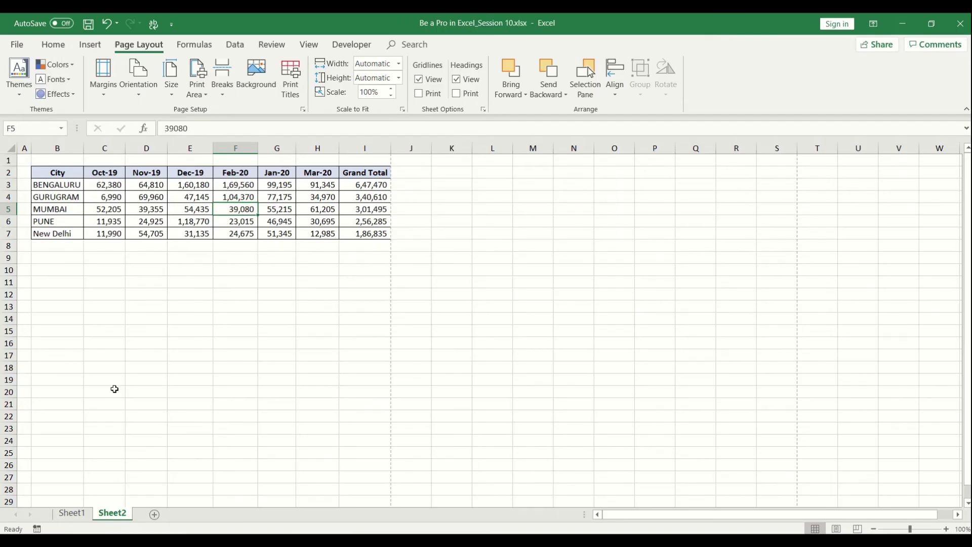
# View Sheet1's print preview and examine its Page Setup options without changing them
pyautogui.click(76, 513)
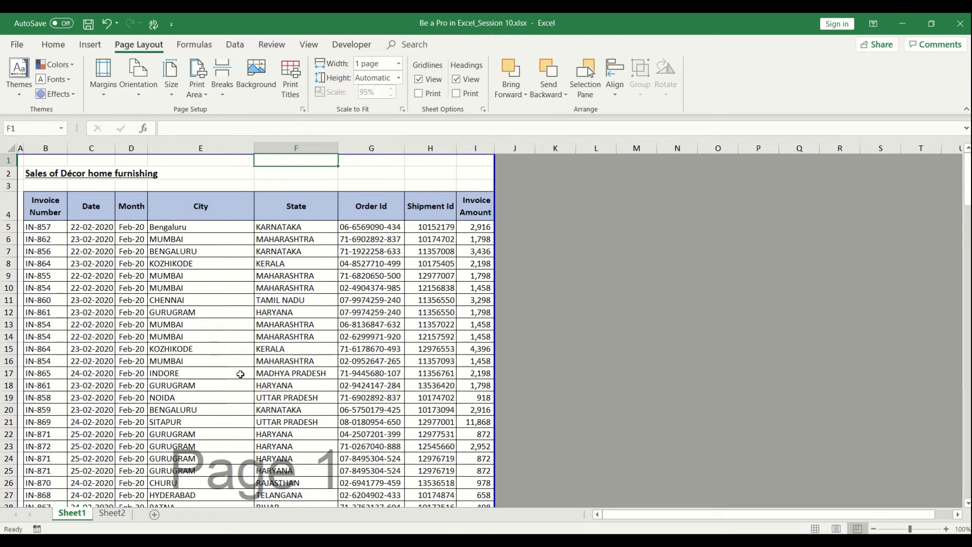
pyautogui.hotkey('ctrl', 'p')
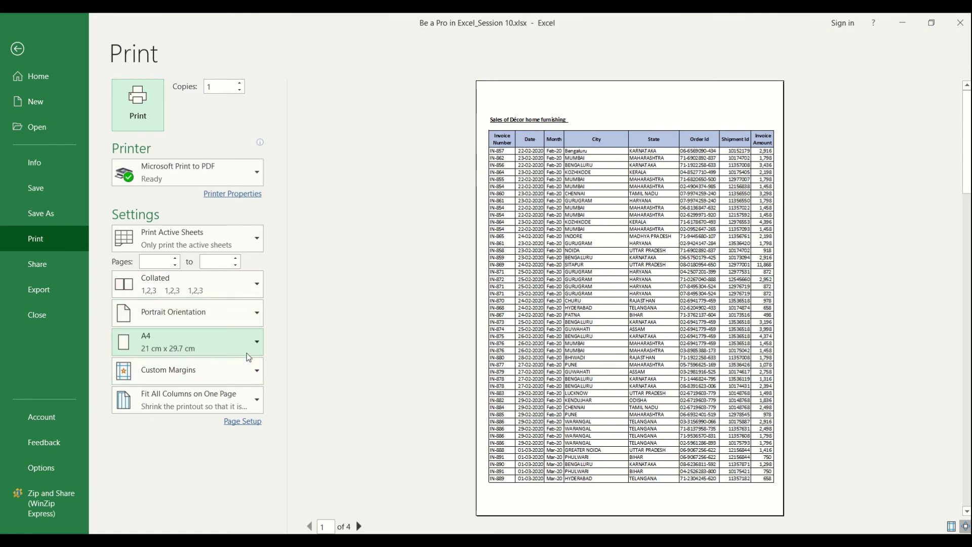
pyautogui.click(252, 421)
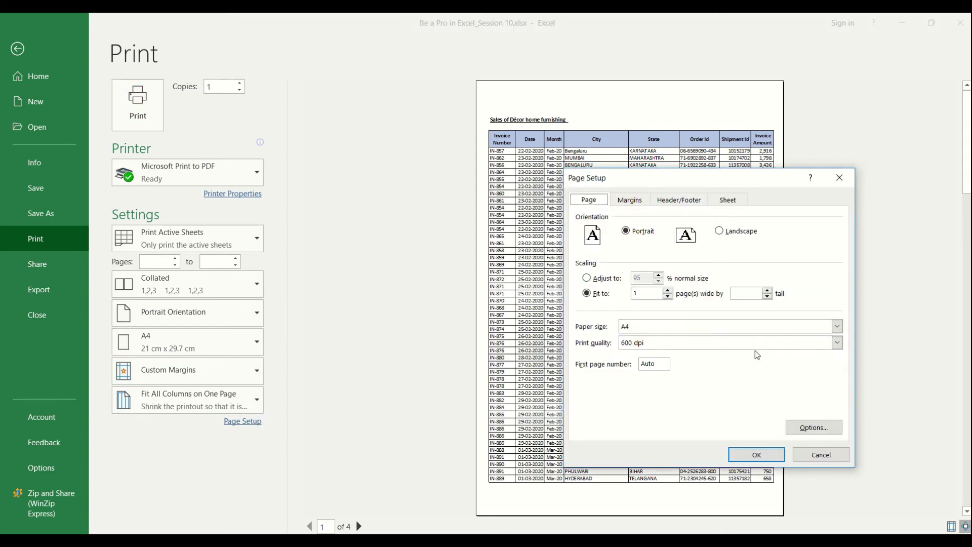
pyautogui.click(840, 178)
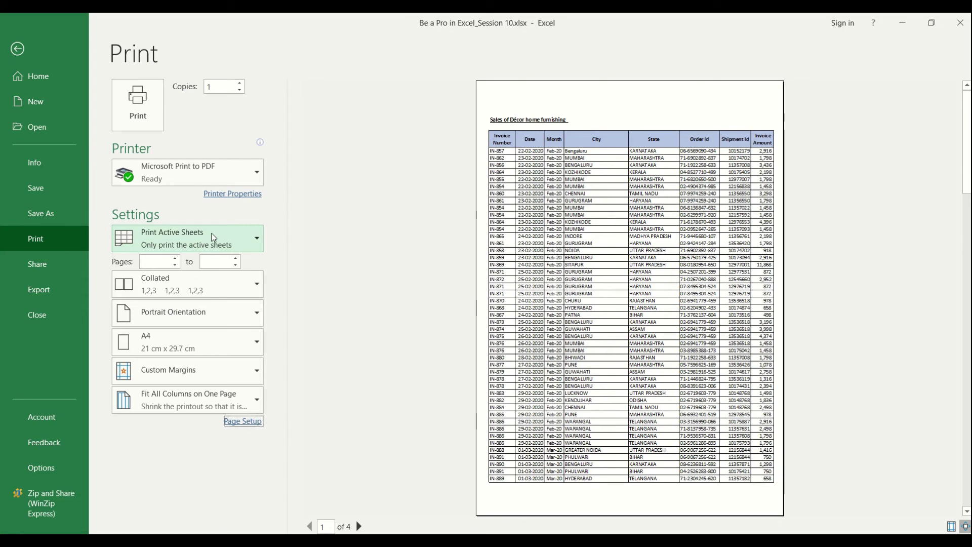
# Browse Sheet1's pages in the print preview up to page 3 and return to the first page
pyautogui.click(360, 527)
pyautogui.click(359, 527)
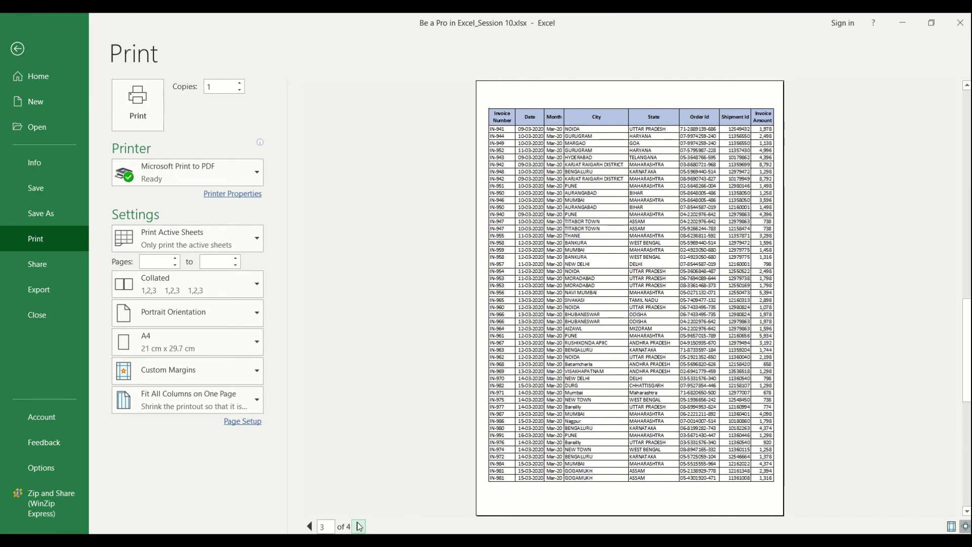
pyautogui.click(310, 527)
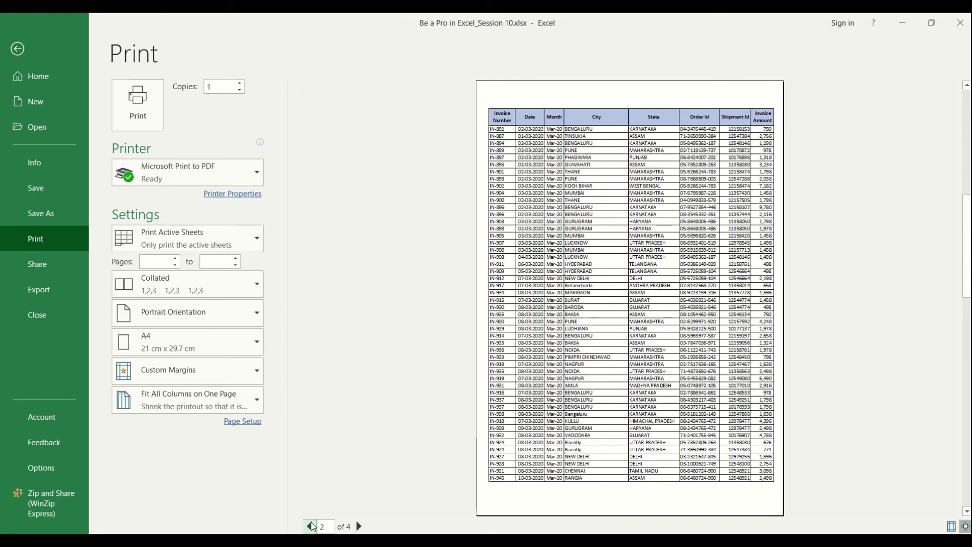
pyautogui.click(310, 527)
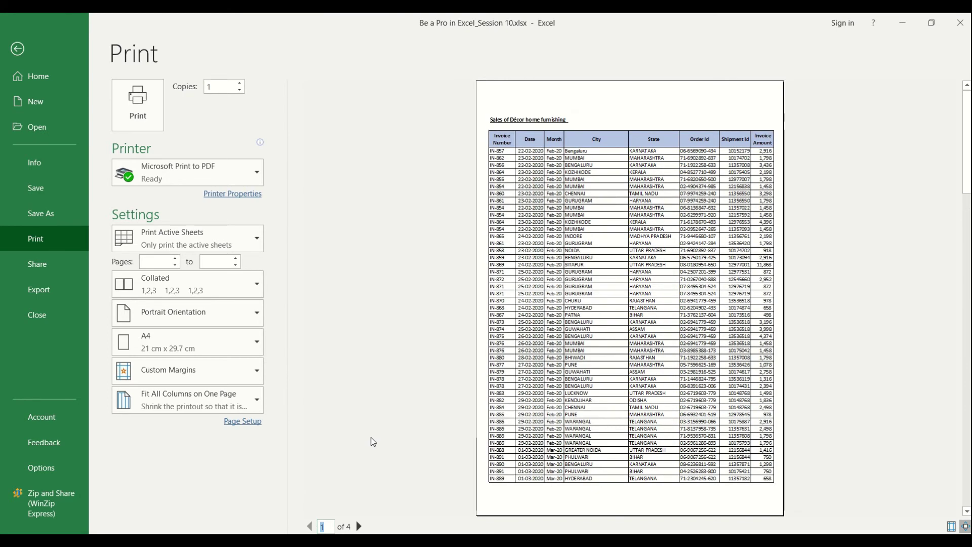
# Set the printout to the entire workbook and page through the preview up to Sheet2's table before returning to the worksheet
pyautogui.click(255, 236)
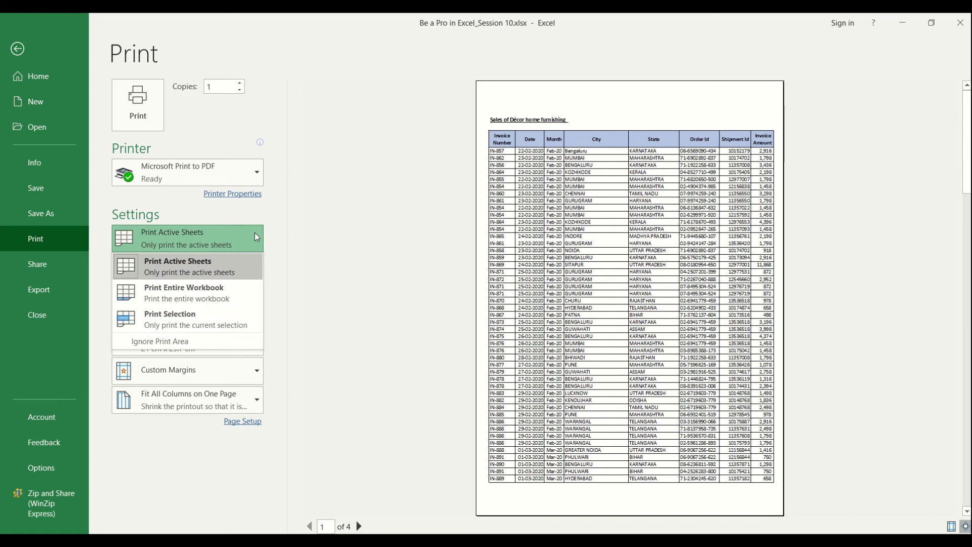
pyautogui.click(234, 298)
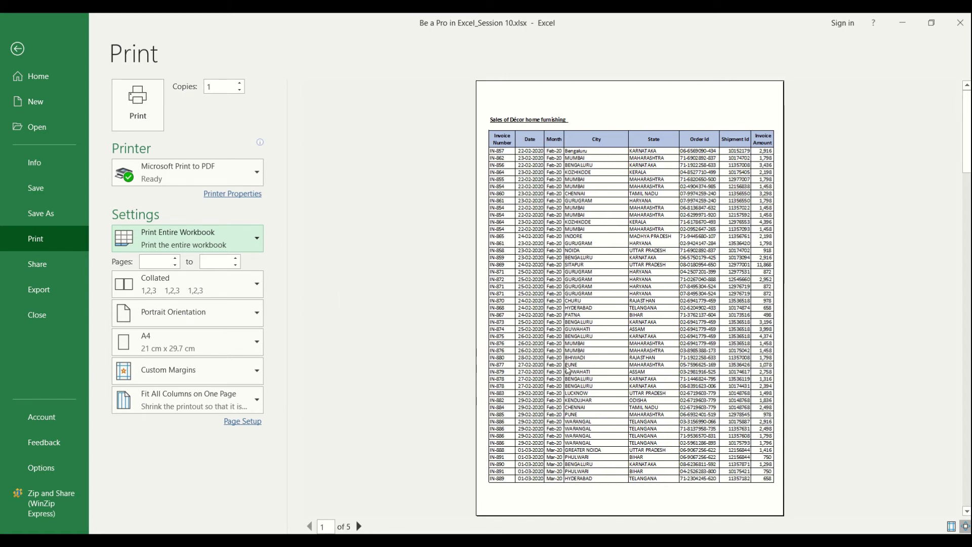
pyautogui.click(359, 526)
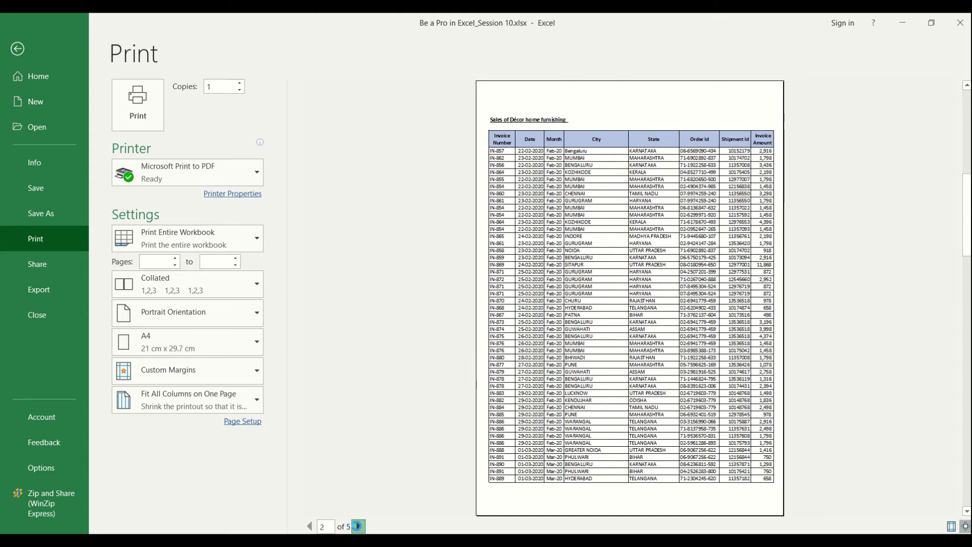
pyautogui.click(359, 526)
pyautogui.click(359, 527)
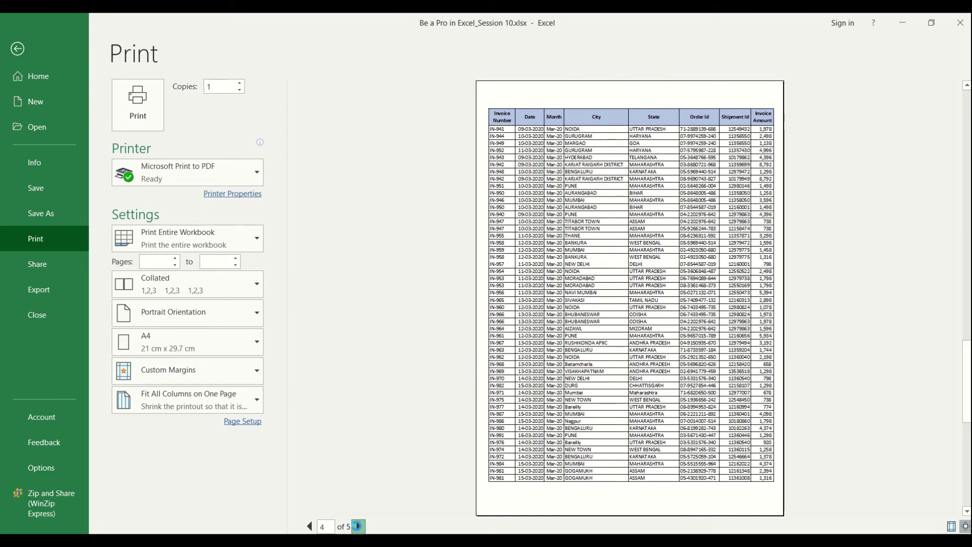
pyautogui.click(358, 526)
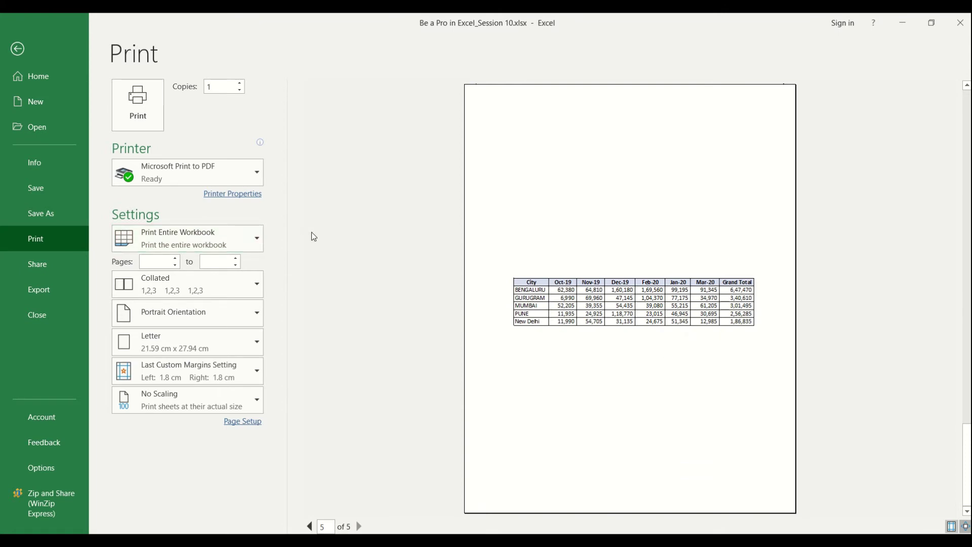
pyautogui.press('Escape')
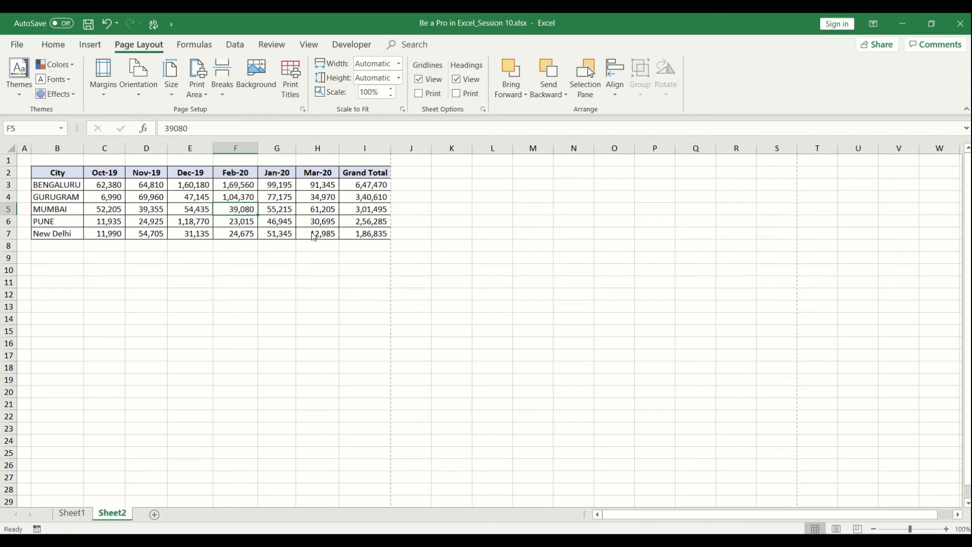
# Select Sheet1's table range B4:I9, preview it with the Print Selection option, and return to the worksheet
pyautogui.click(83, 514)
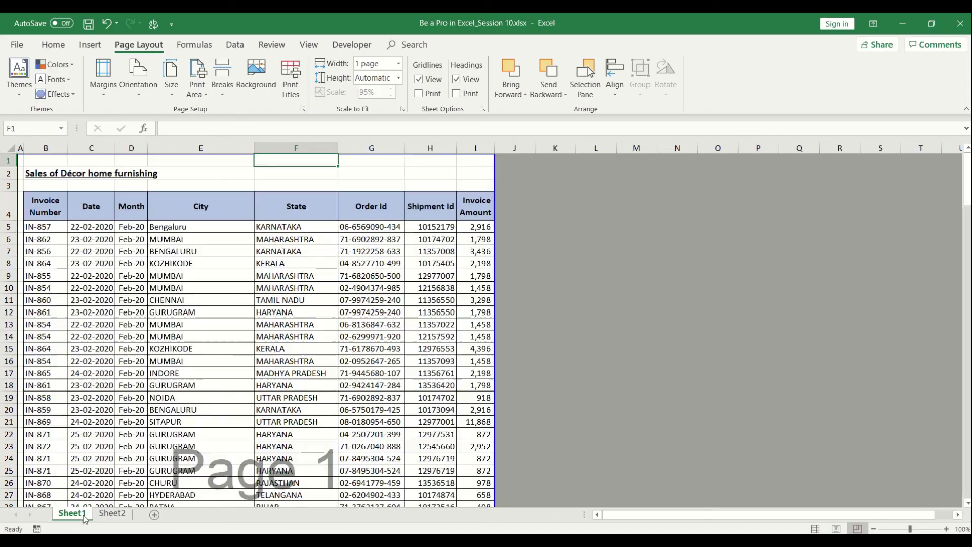
pyautogui.click(223, 373)
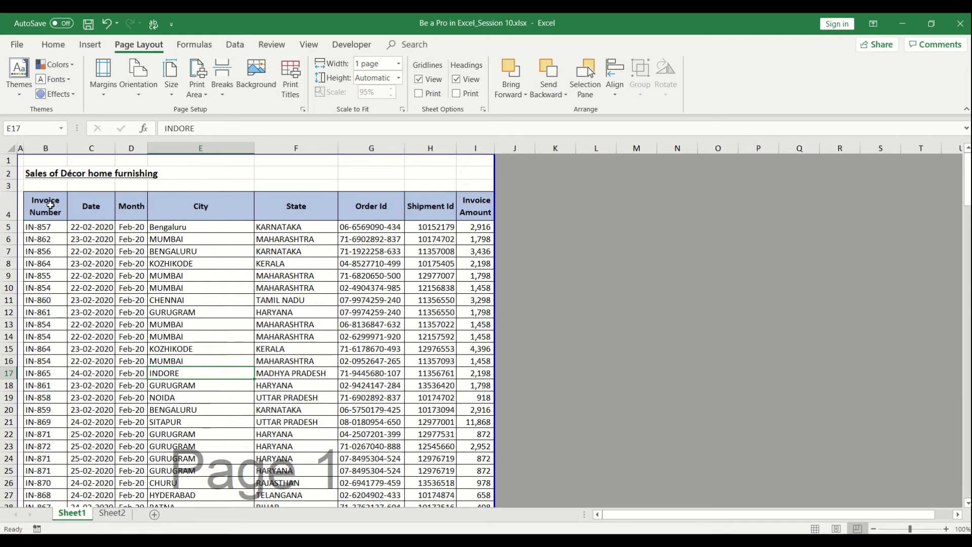
pyautogui.moveTo(50, 205); pyautogui.dragTo(476, 273)
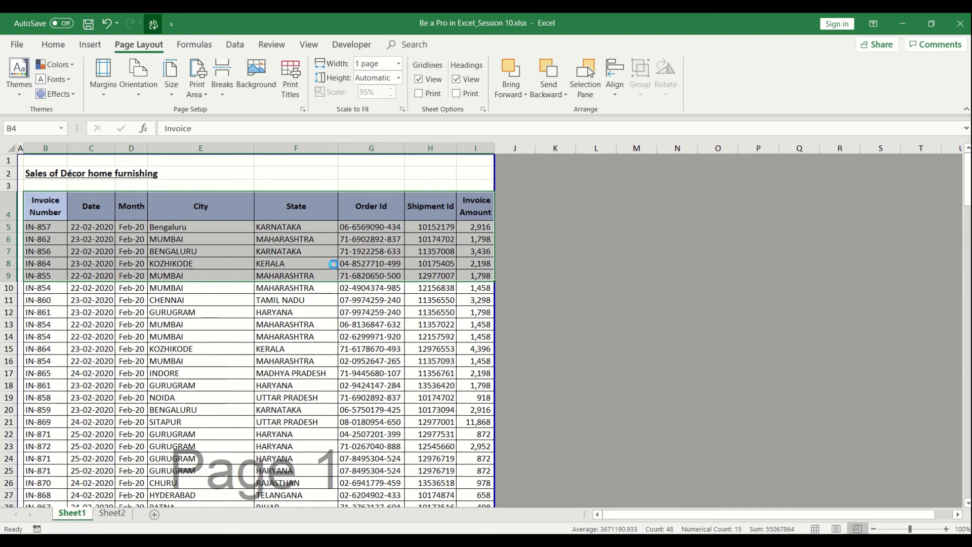
pyautogui.hotkey('ctrl', 'p')
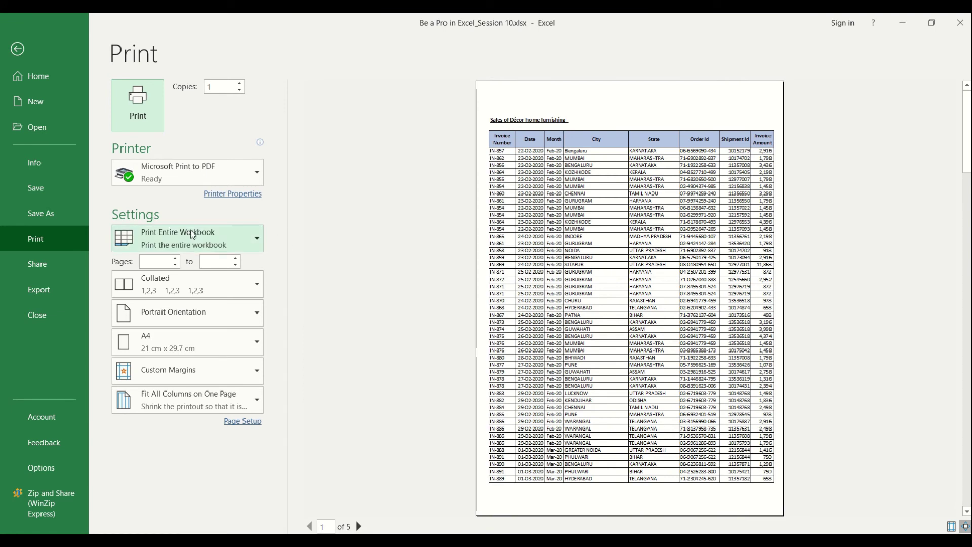
pyautogui.click(252, 241)
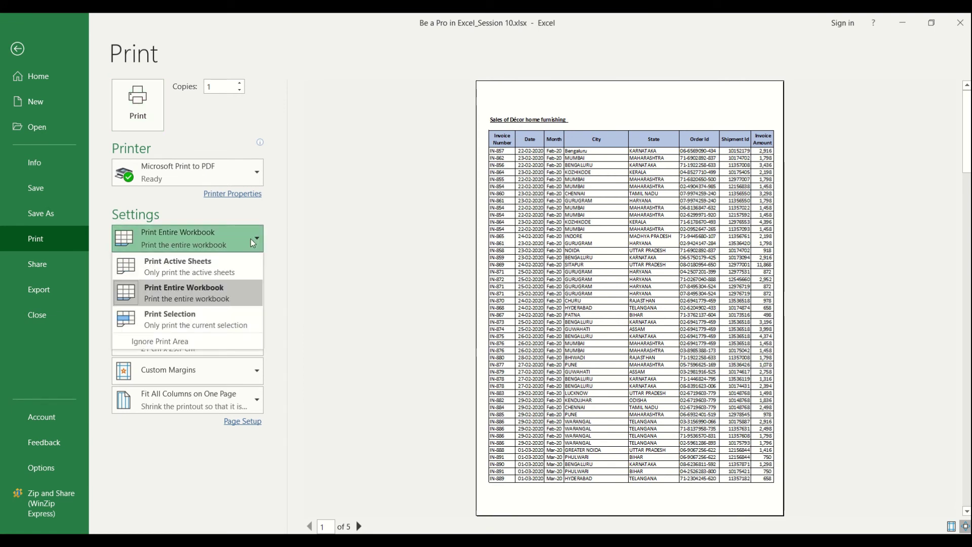
pyautogui.click(230, 314)
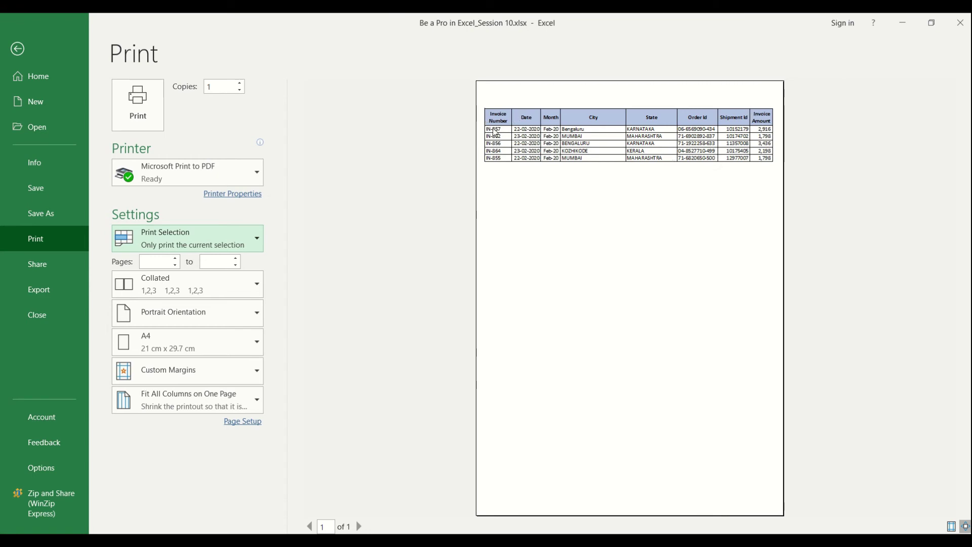
pyautogui.press('Escape')
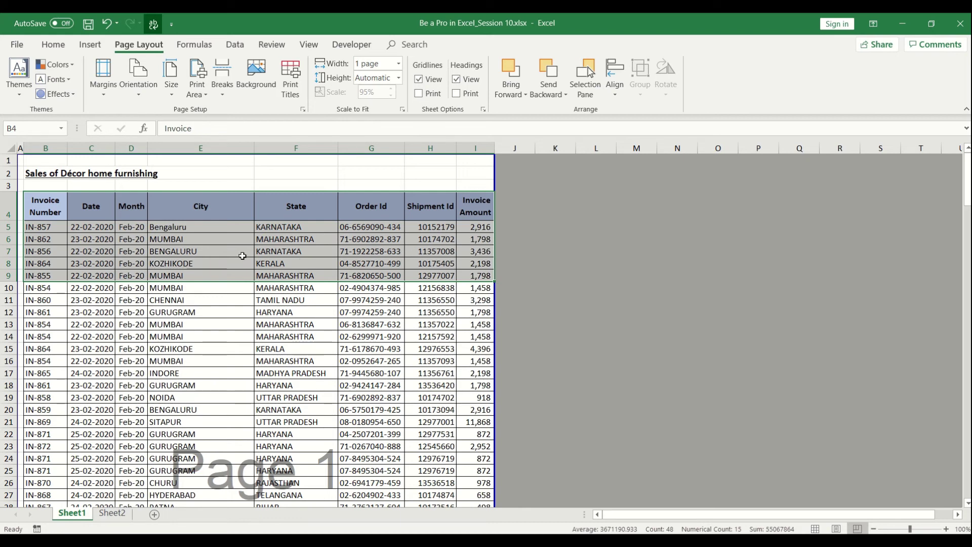
# Set the printout back to Print Active Sheets in Sheet1's print settings
pyautogui.hotkey('ctrl', 'p')
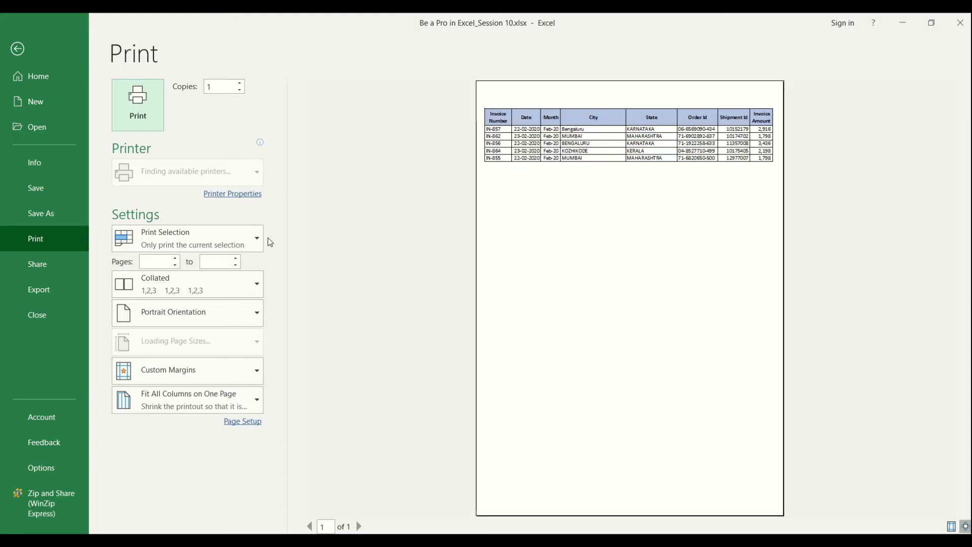
pyautogui.click(254, 237)
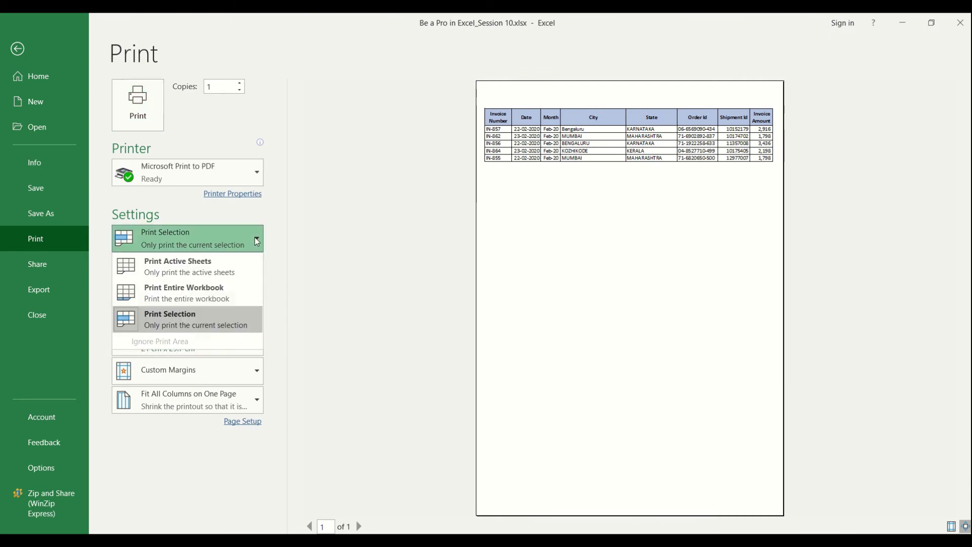
pyautogui.click(236, 272)
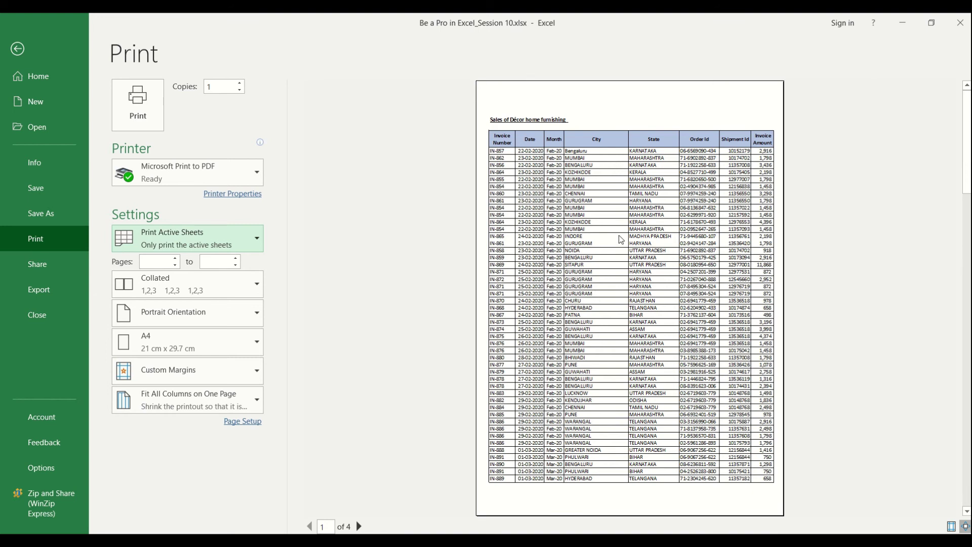
# Limit the printout to page 3 only, check page 2 in the preview, and extend the range to pages 3 to 4
pyautogui.click(165, 263)
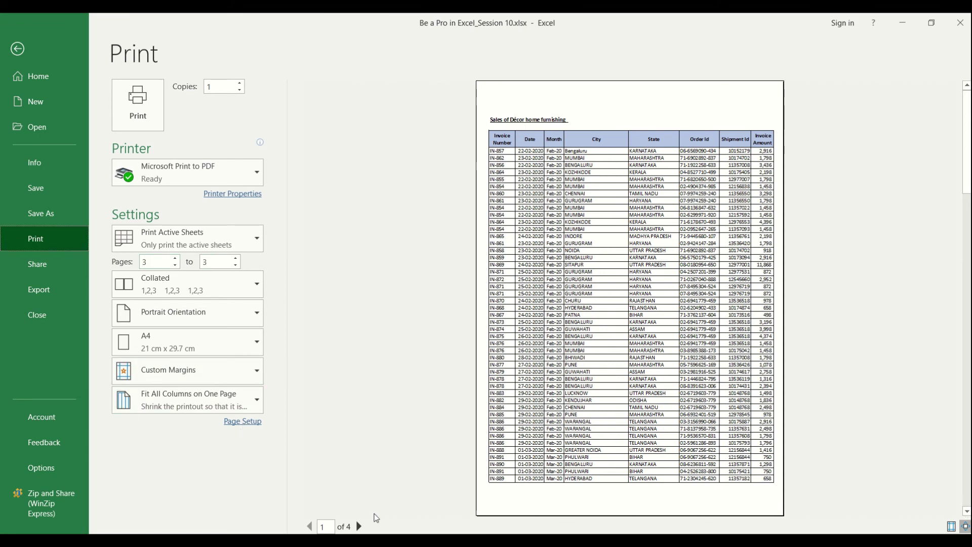
pyautogui.click(359, 526)
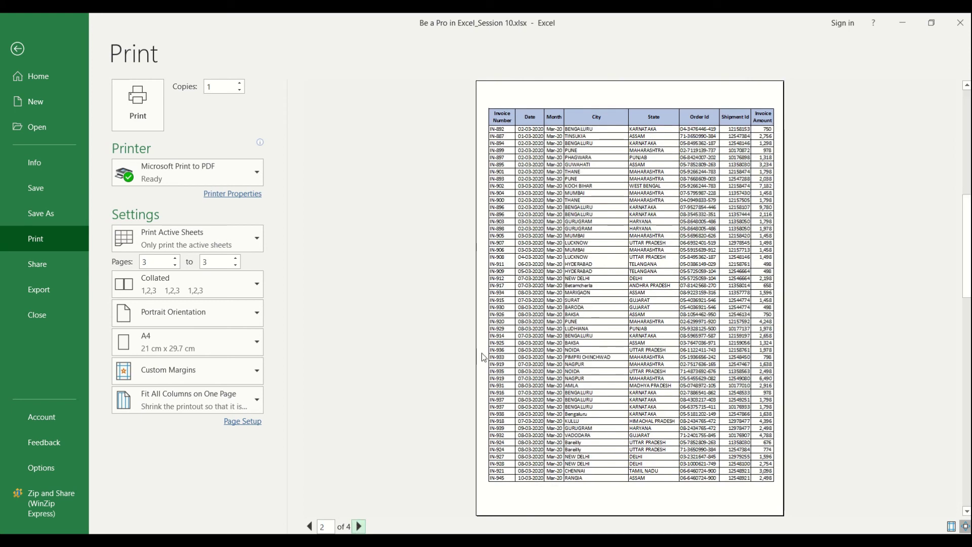
pyautogui.doubleClick(212, 262)
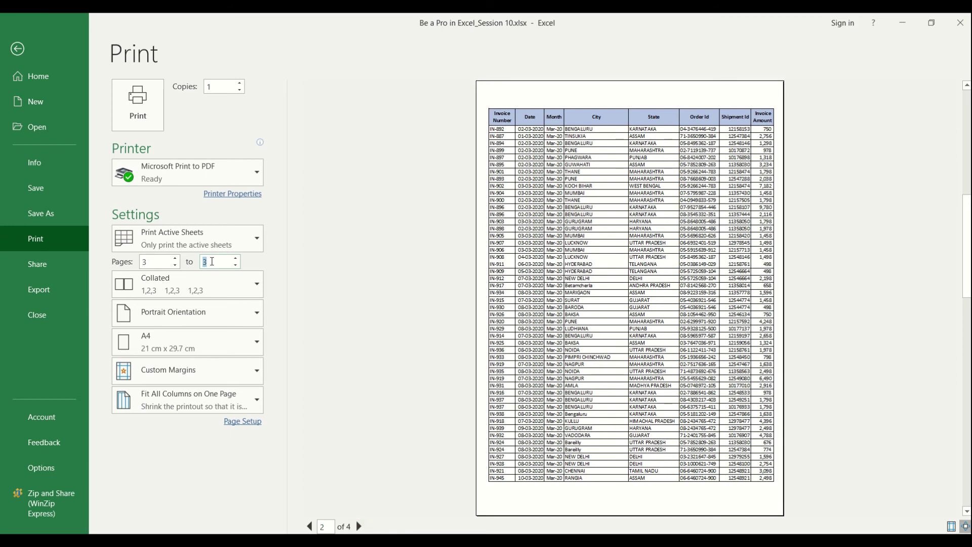
pyautogui.write('4')
pyautogui.click(404, 313)
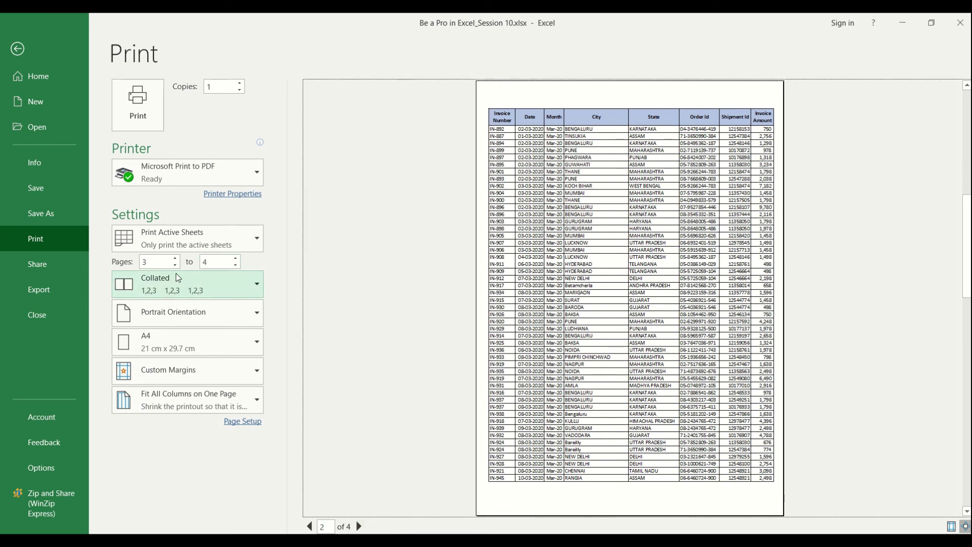
# Clear both the start and end values of the print page range
pyautogui.doubleClick(166, 260)
pyautogui.press('BackSpace')
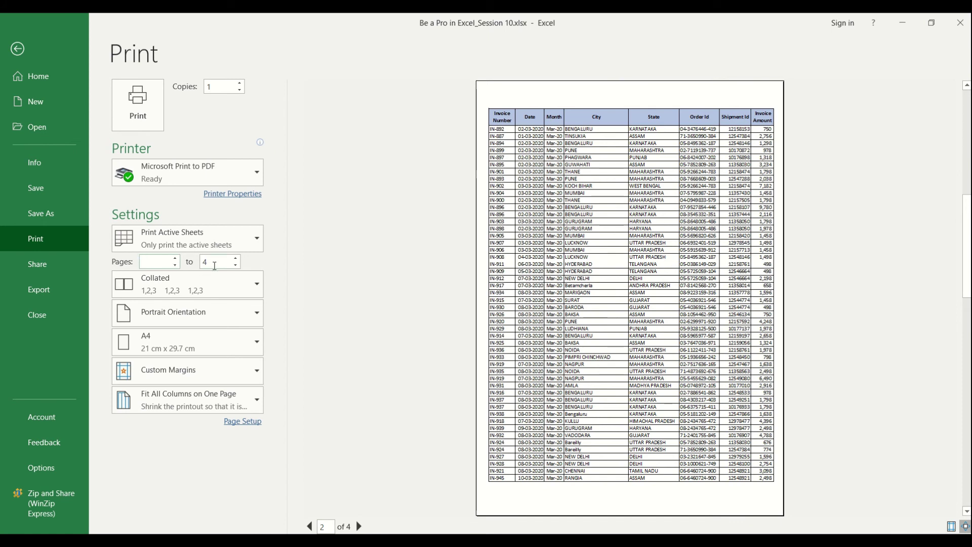
pyautogui.doubleClick(215, 263)
pyautogui.press('BackSpace')
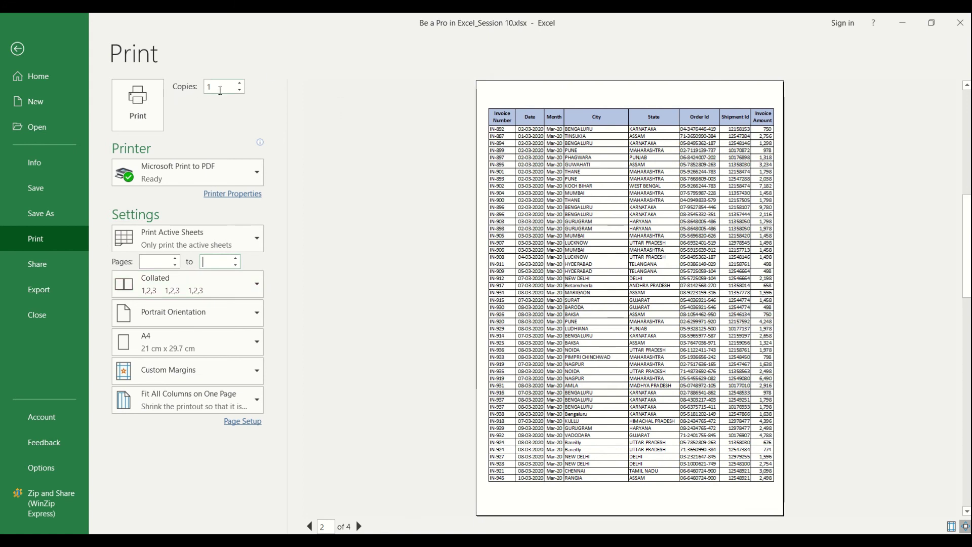
# Set the number of copies to 3 and the page order to Uncollated
pyautogui.click(240, 83)
pyautogui.click(240, 83)
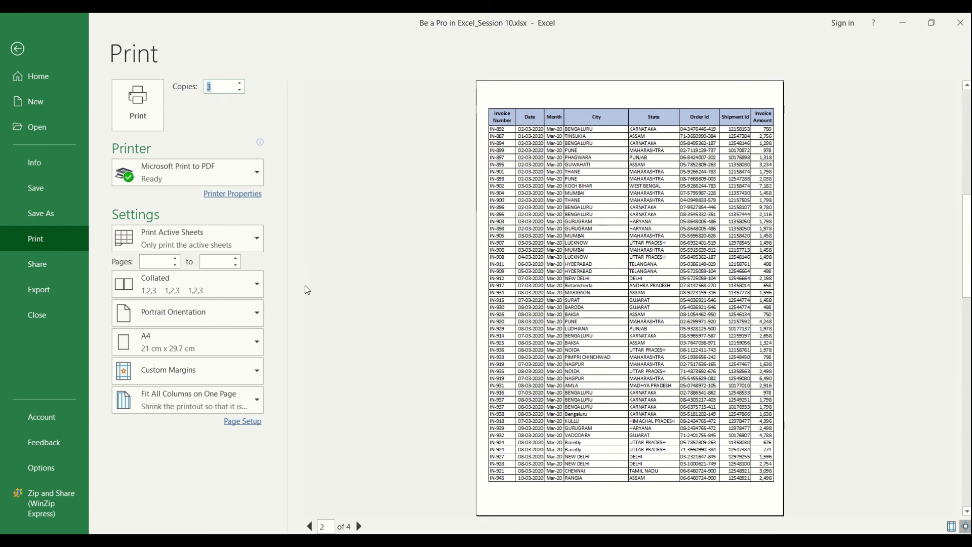
pyautogui.click(257, 283)
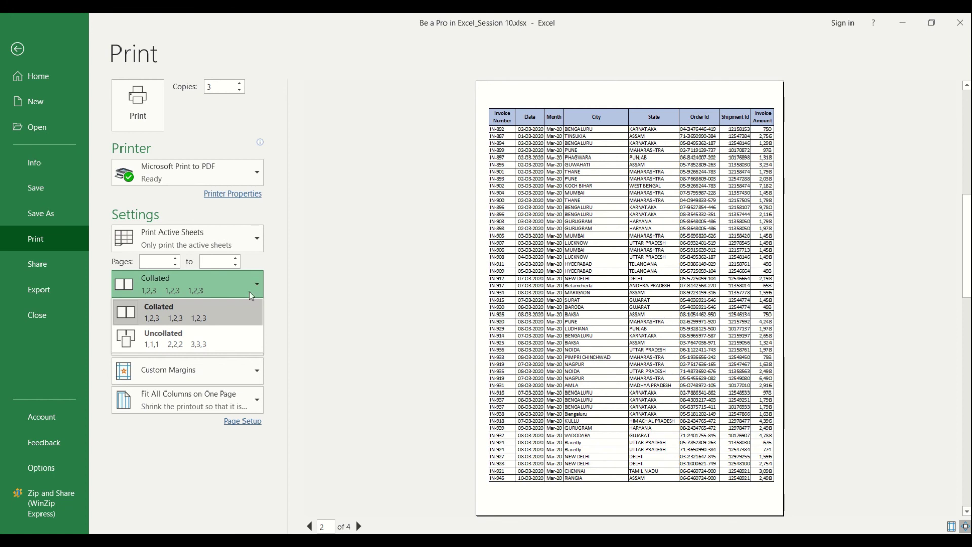
pyautogui.click(223, 344)
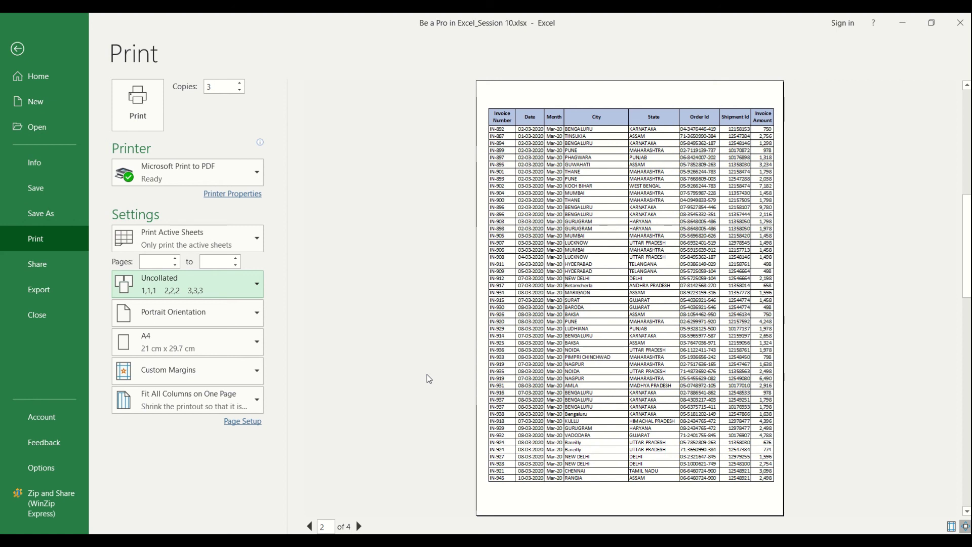
# Set the page order back to Collated, return to Sheet1, and deselect the table range
pyautogui.click(251, 290)
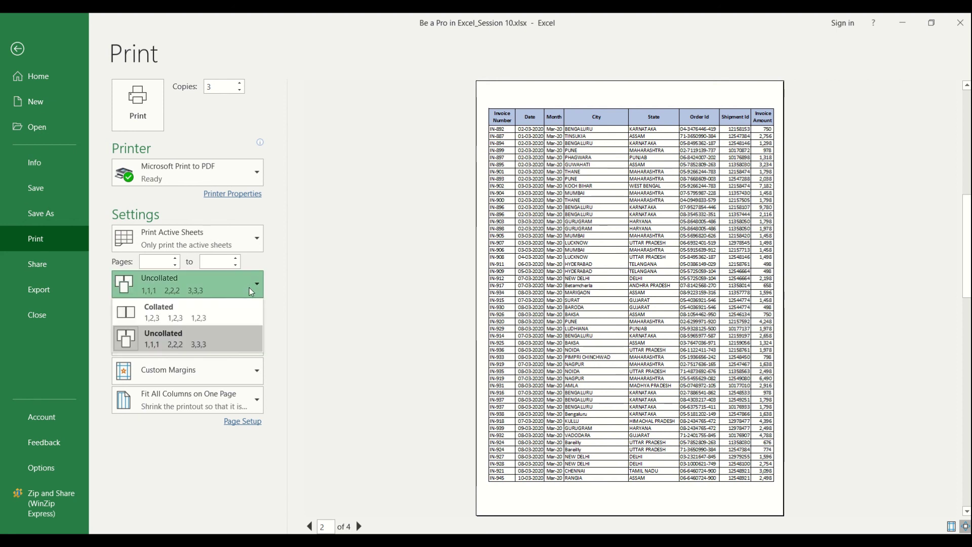
pyautogui.click(235, 311)
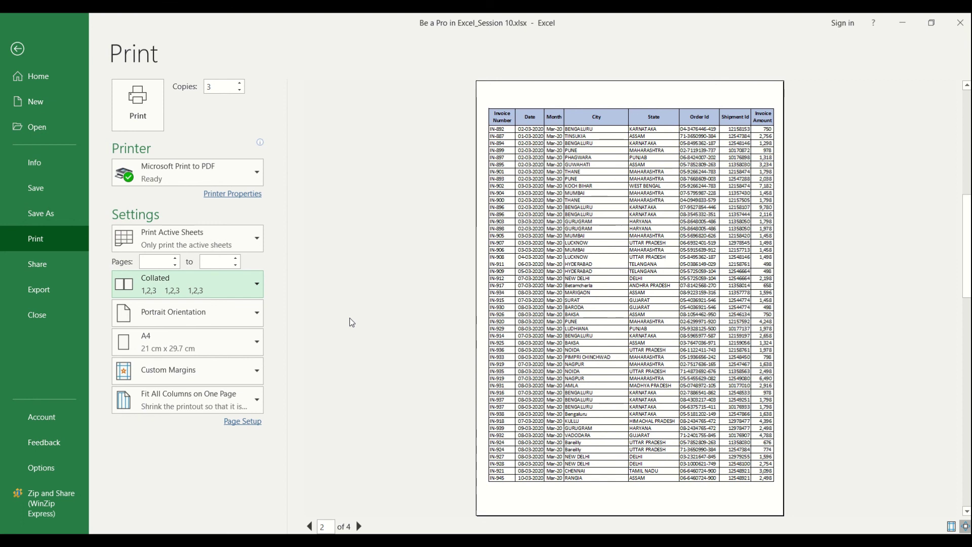
pyautogui.click(256, 287)
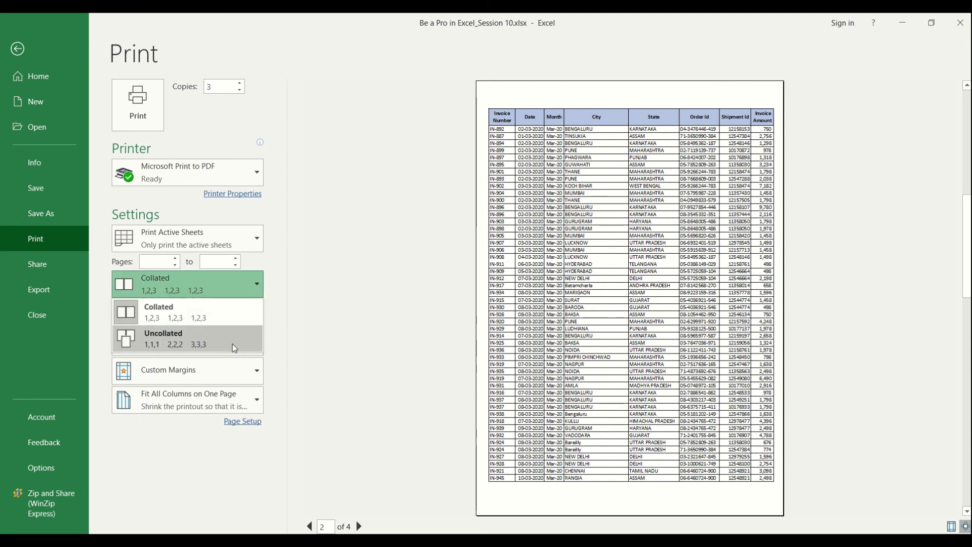
pyautogui.click(414, 375)
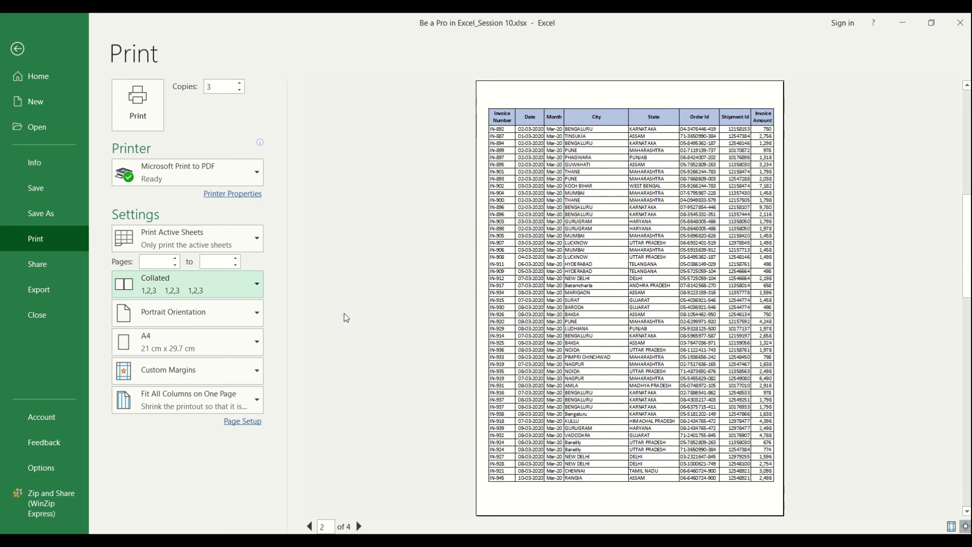
pyautogui.press('Escape')
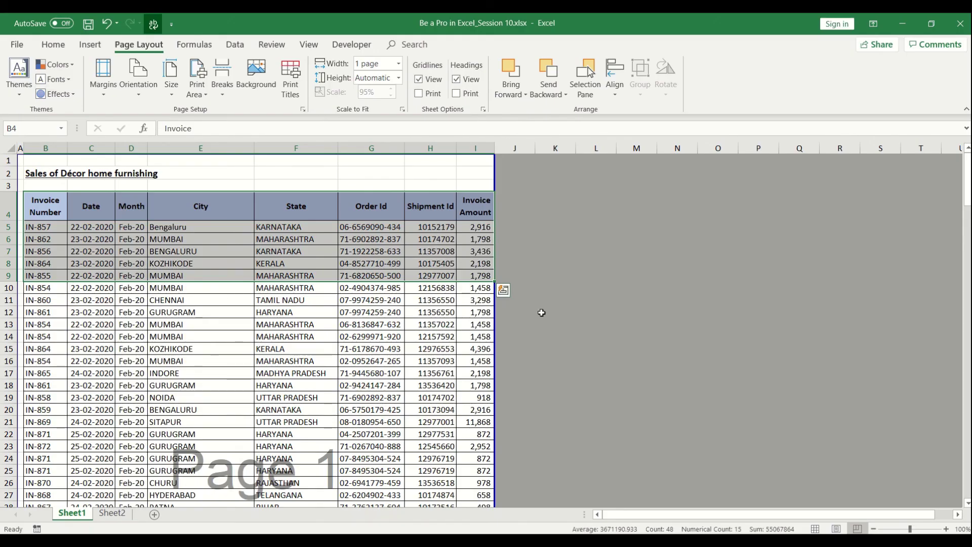
pyautogui.click(510, 362)
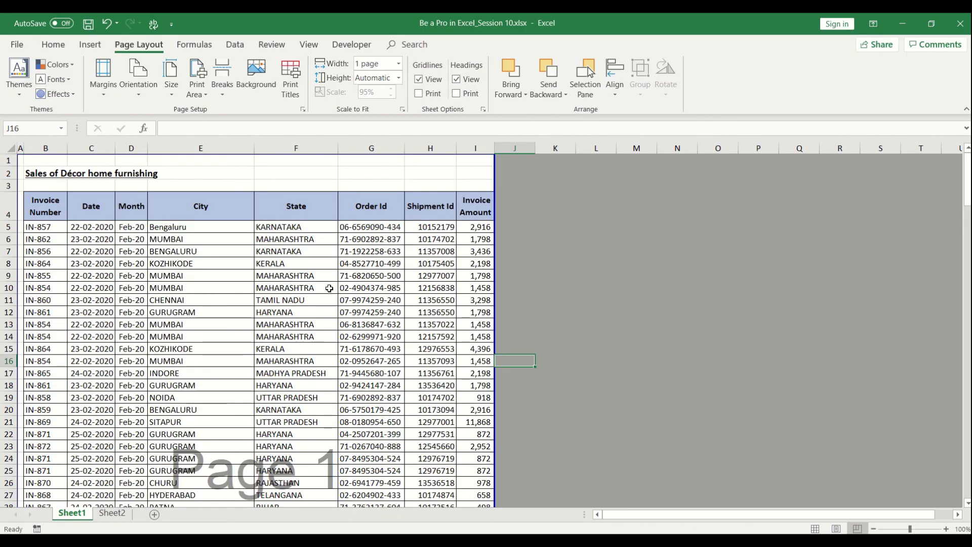